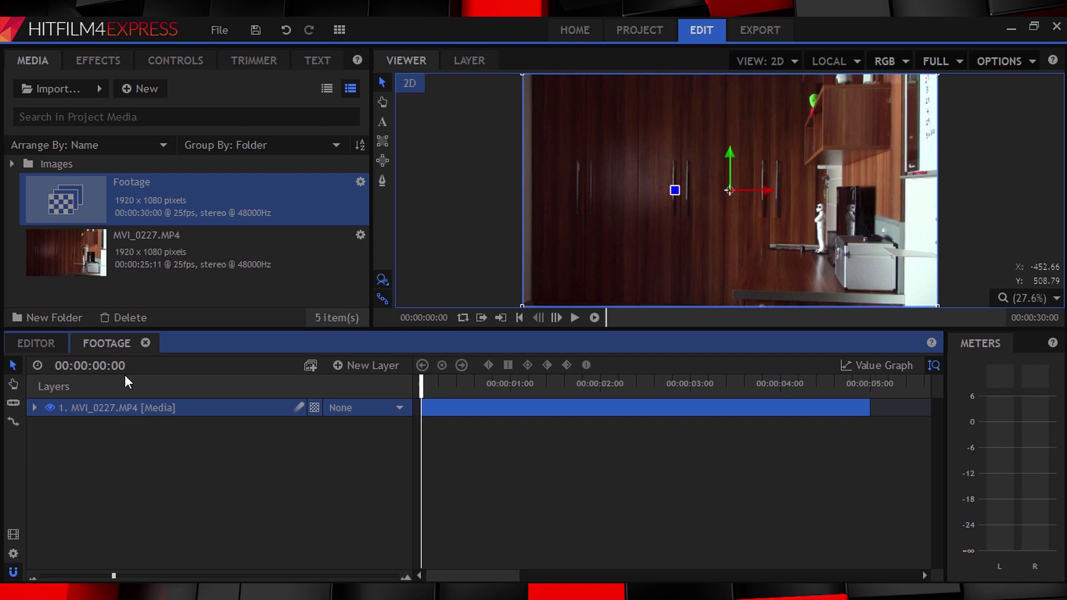
click(50, 169)
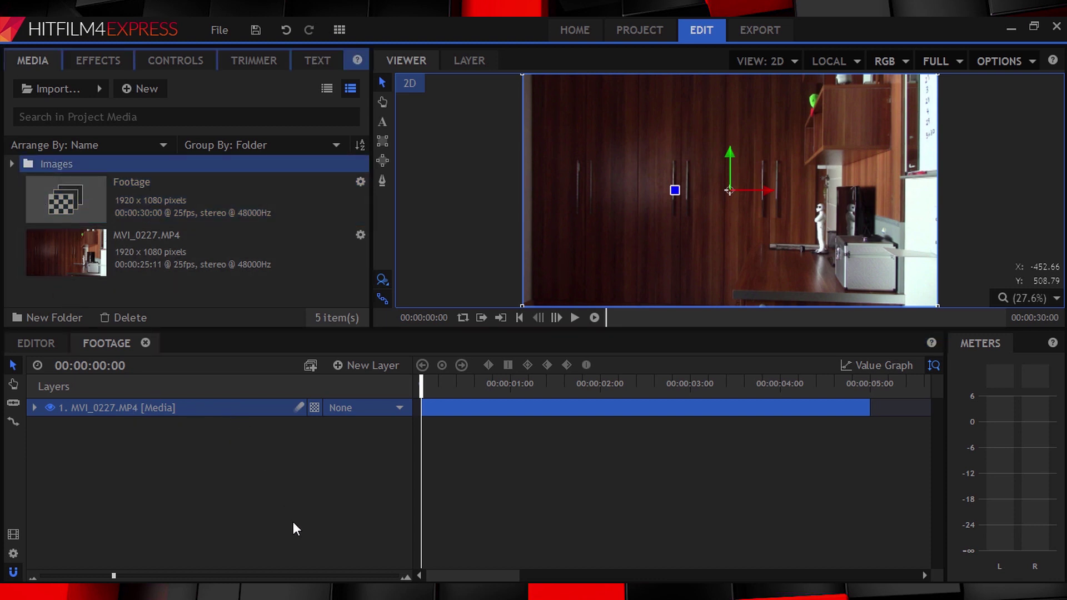
click(291, 466)
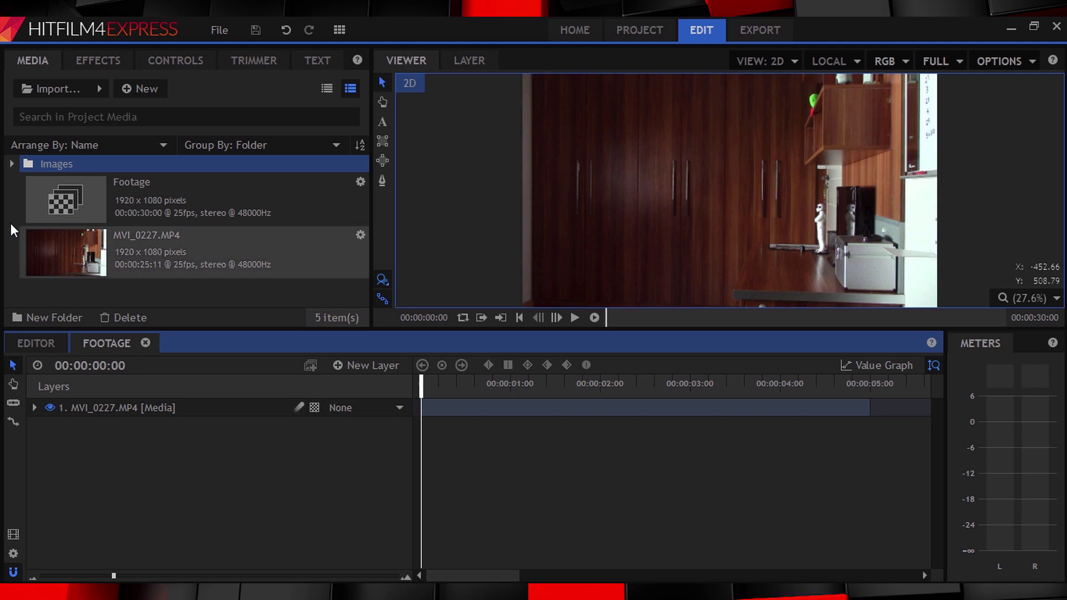
click(12, 164)
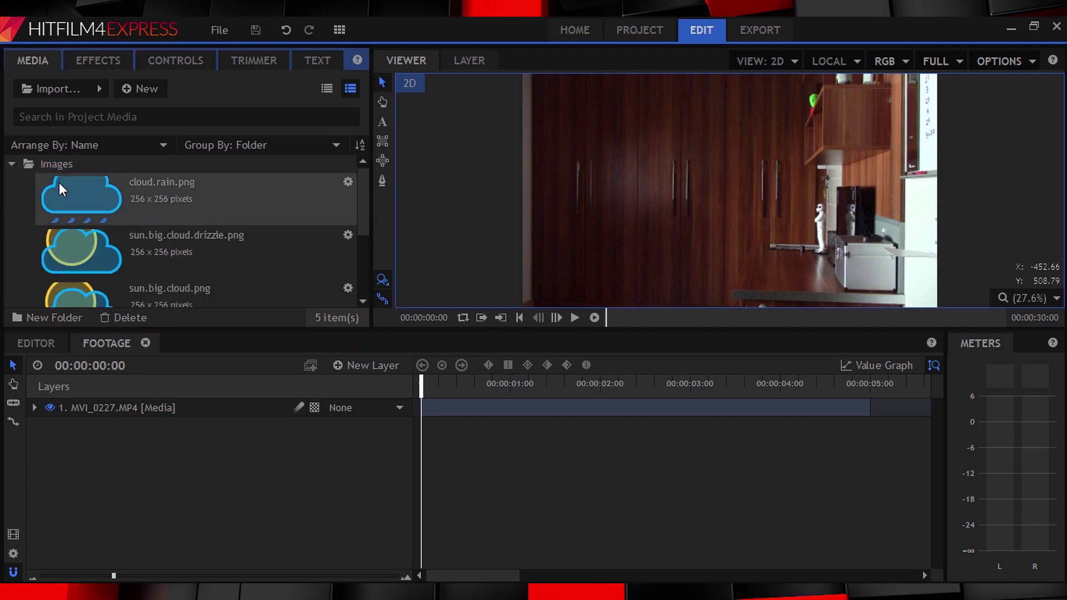
click(12, 165)
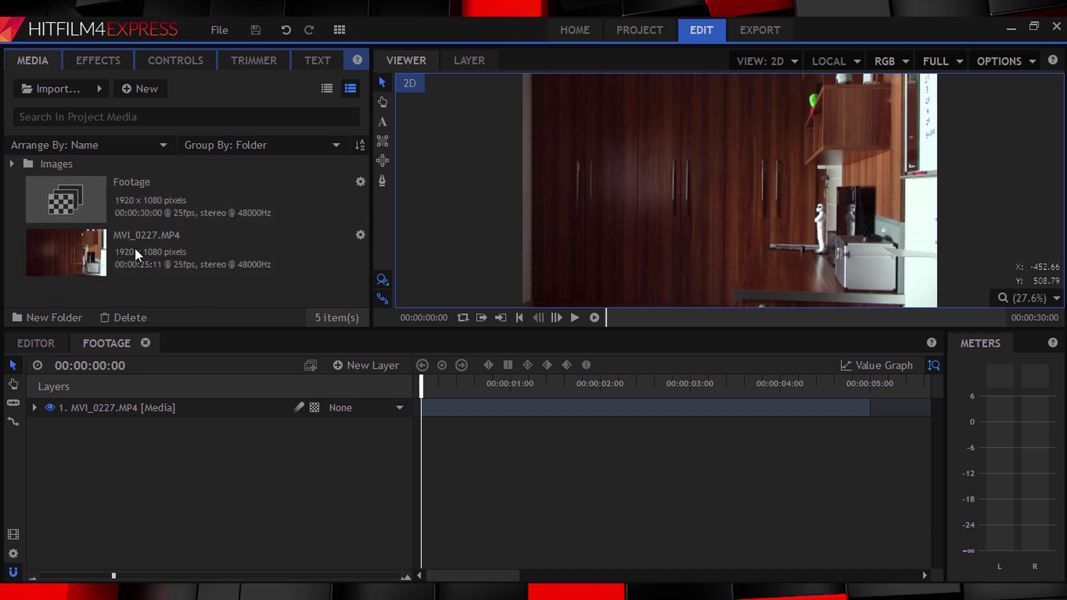
Create a composite shot named Hologram from the 1080p Full HD @ PAL 25 fps template
click(125, 89)
click(143, 108)
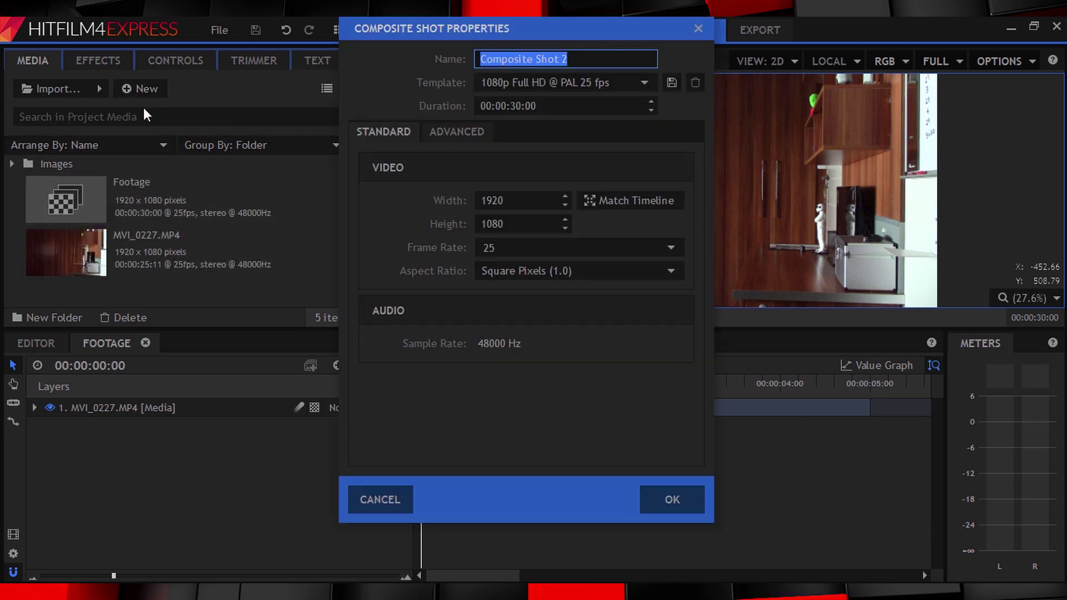
text(Hologram)
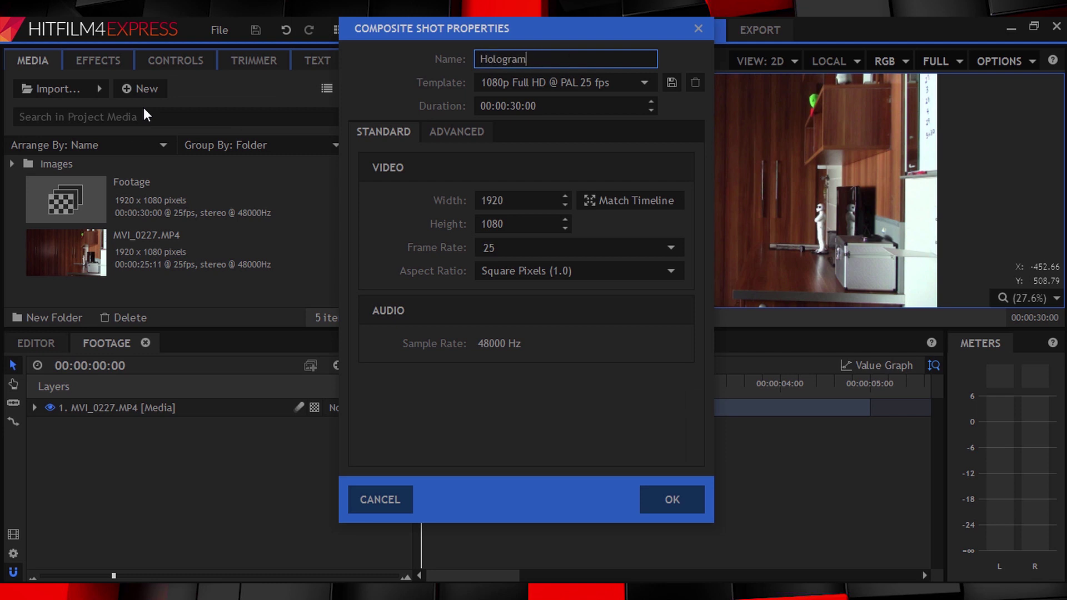
key(Return)
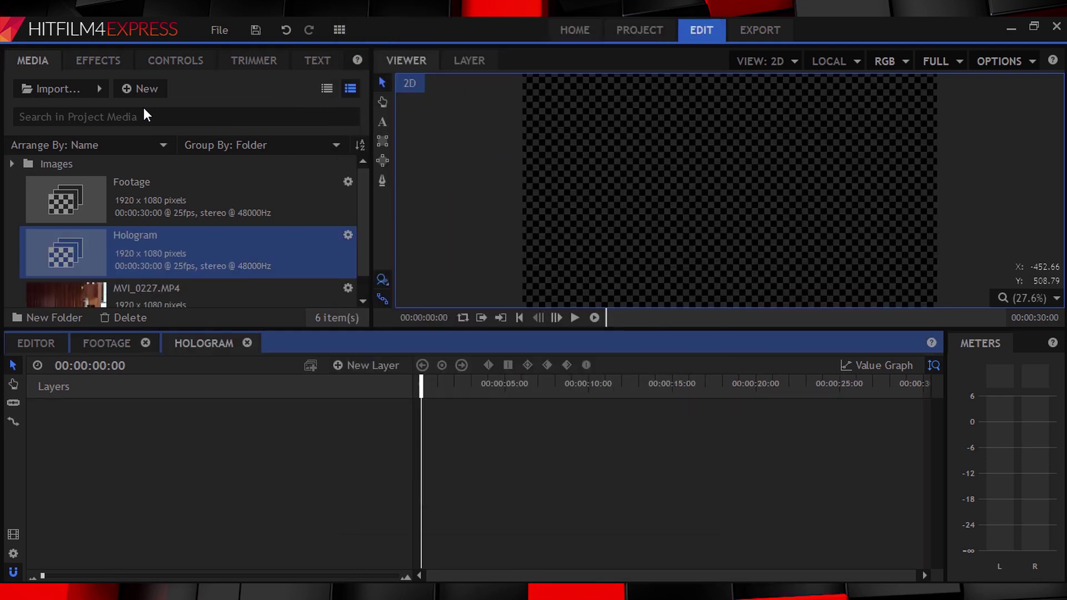
Add a 1920 x 1080 teal-blue plane named Main Shape to the Hologram composite shot
click(367, 366)
click(360, 388)
click(511, 318)
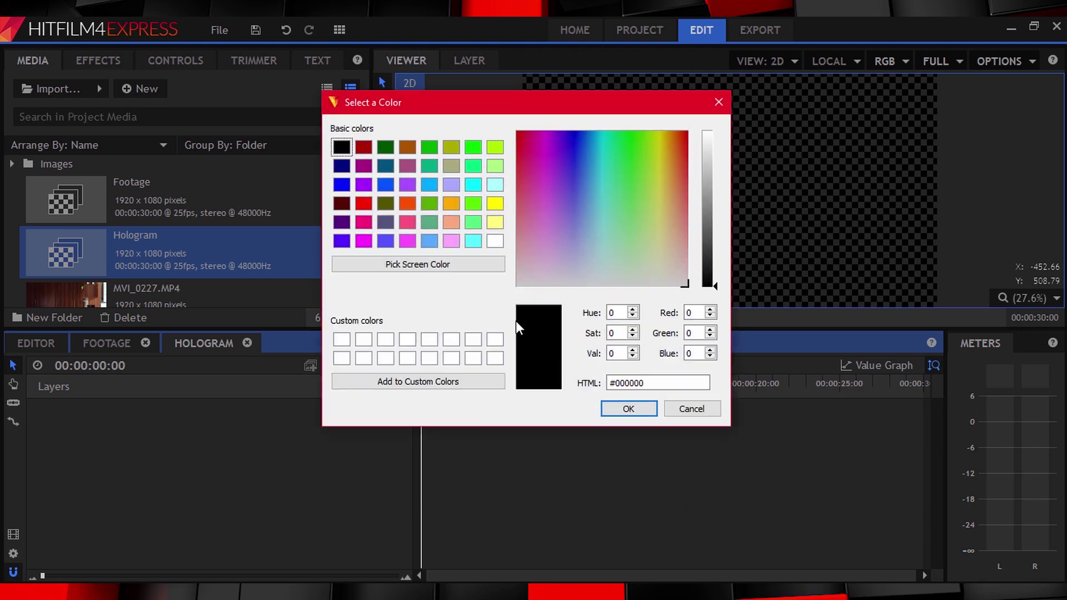
click(594, 132)
click(713, 198)
drag(713, 211, 713, 199)
click(629, 409)
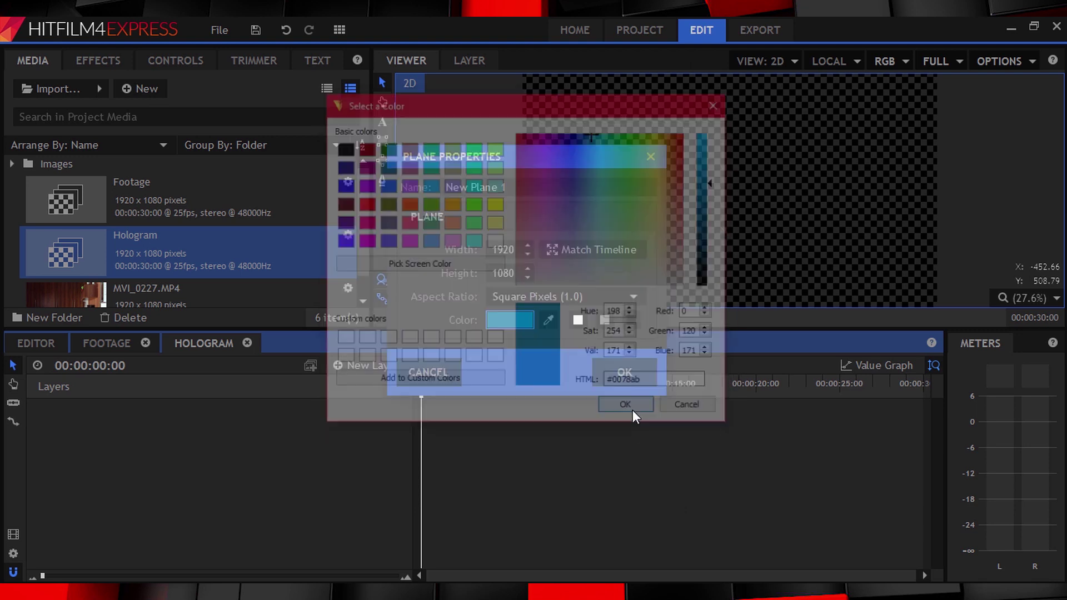
click(518, 189)
text(N)
key(BackSpace)
text(Main Shape)
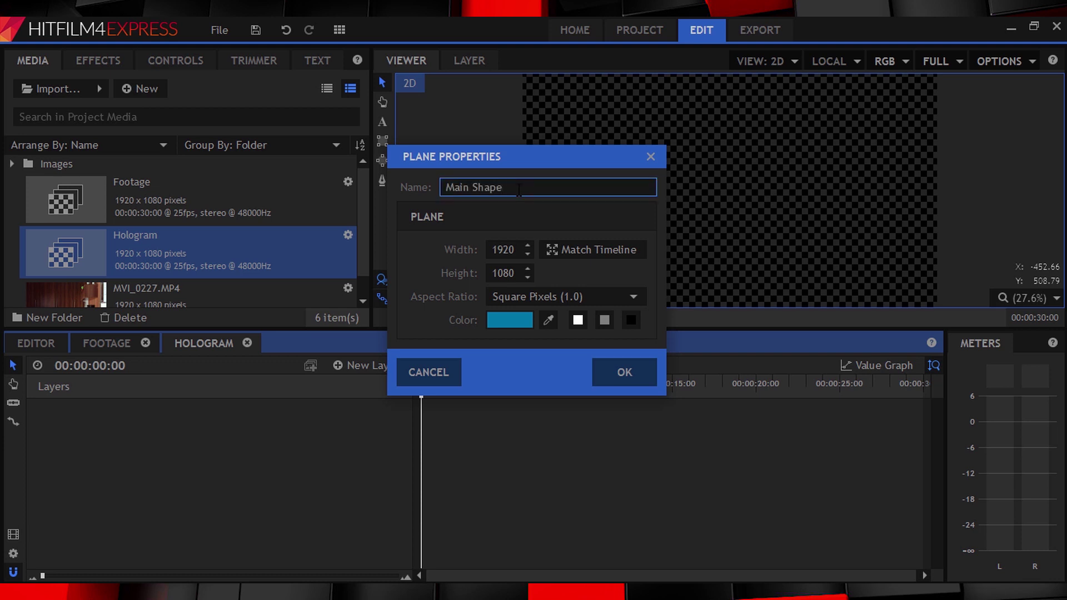
key(Return)
Add a second 1920 x 1080 plane in dark blue, named Bars, above the Main Shape layer
click(363, 368)
click(371, 383)
click(512, 321)
click(584, 132)
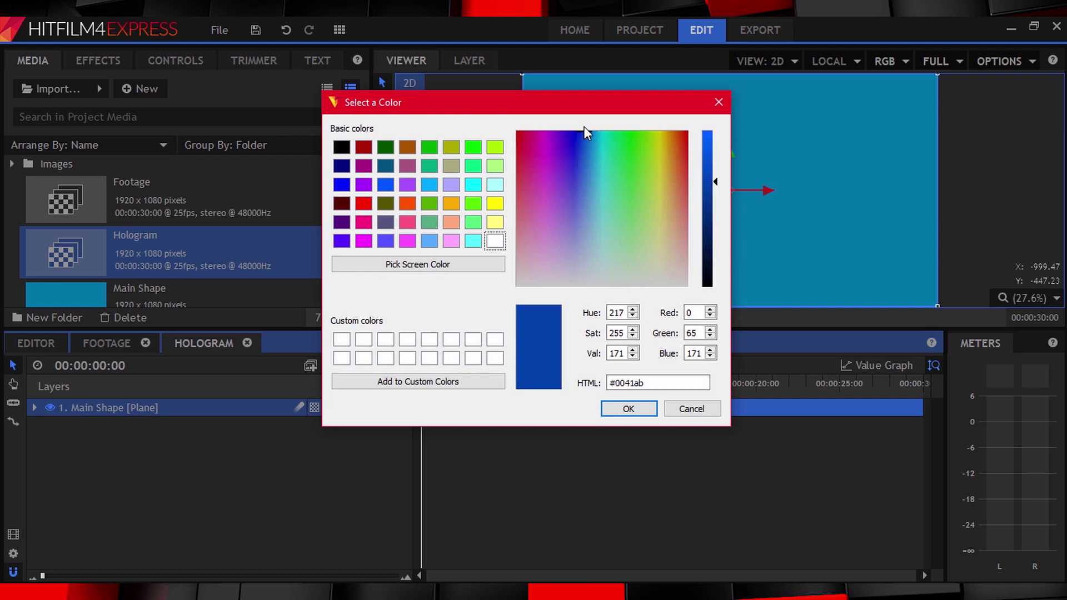
click(584, 131)
key(Return)
click(518, 186)
text(Bars)
key(Return)
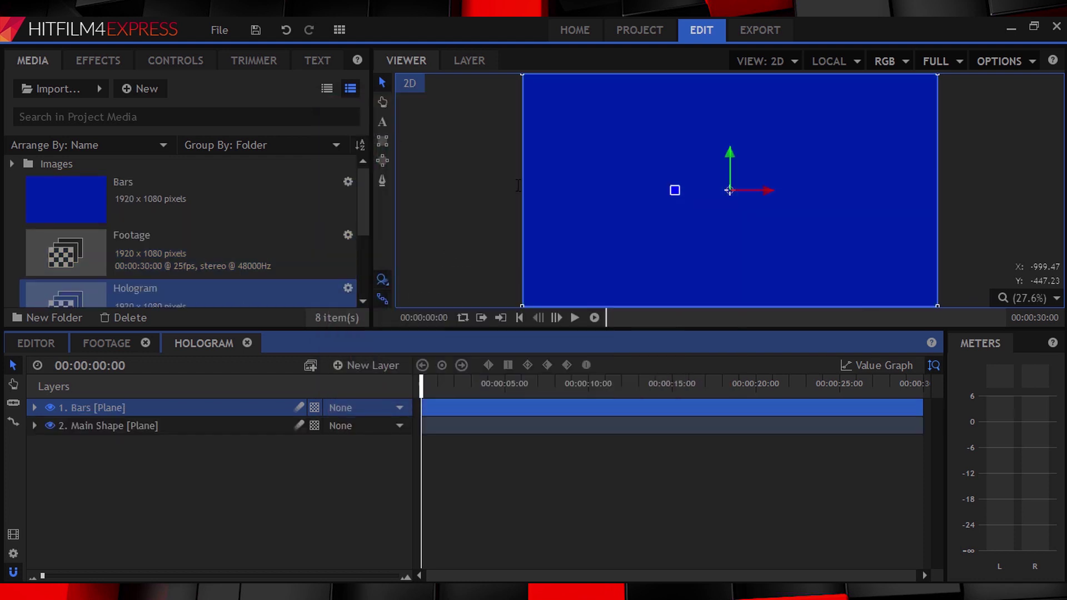
Hide the Bars layer and draw a large rectangular mask on the Main Shape plane, leaving a margin inside the frame
click(51, 408)
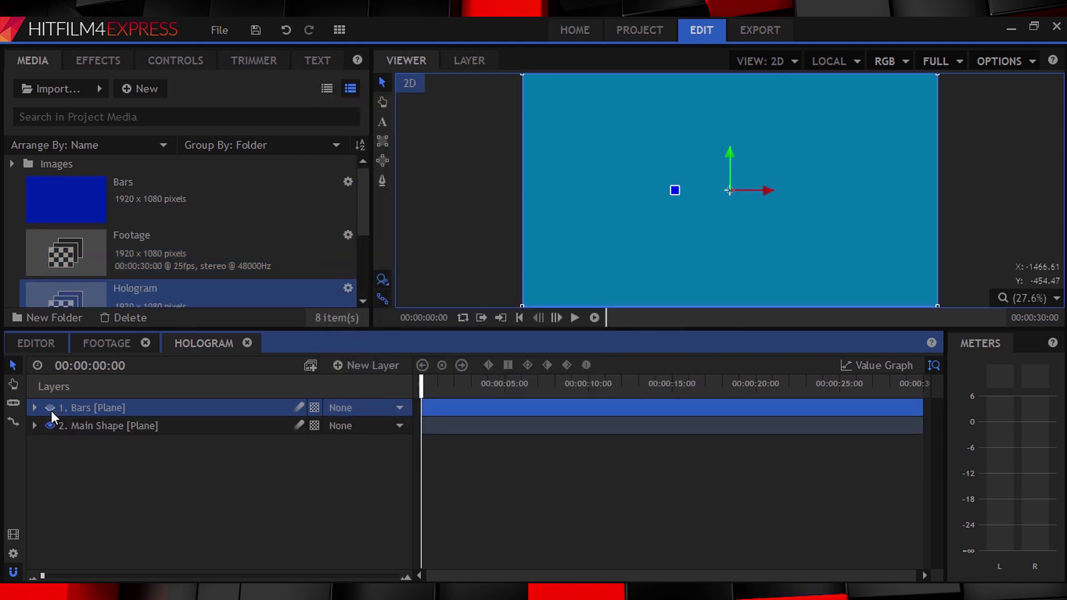
click(98, 424)
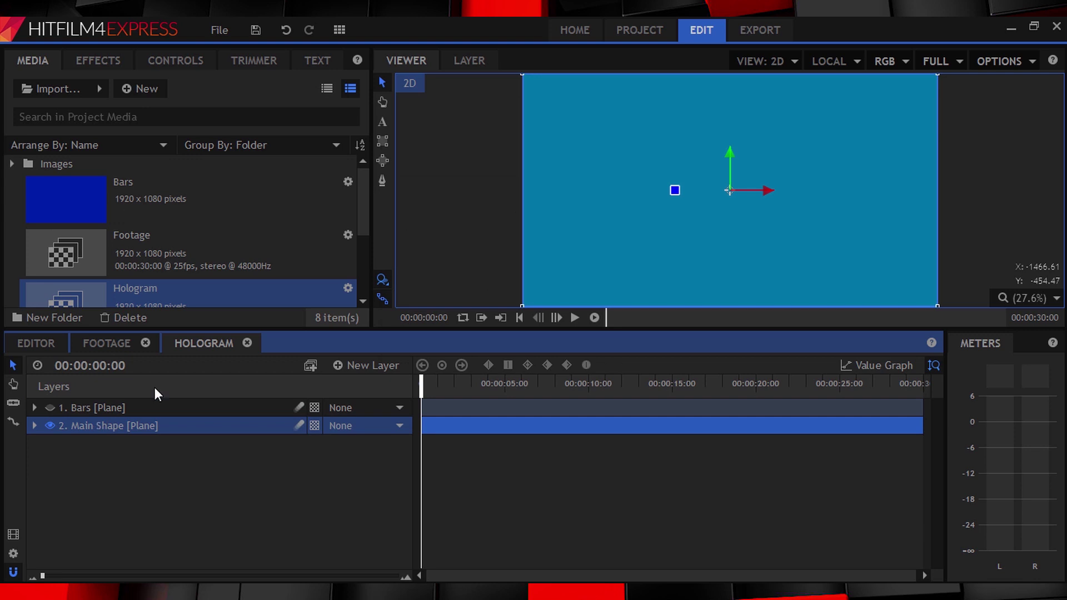
click(383, 141)
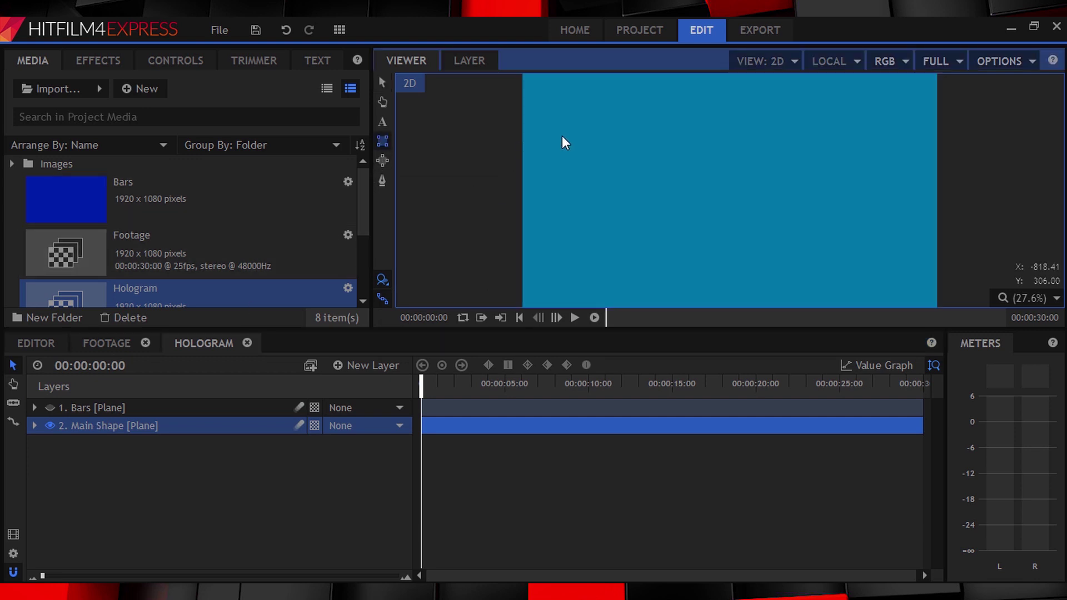
drag(553, 123, 927, 298)
click(382, 82)
click(511, 109)
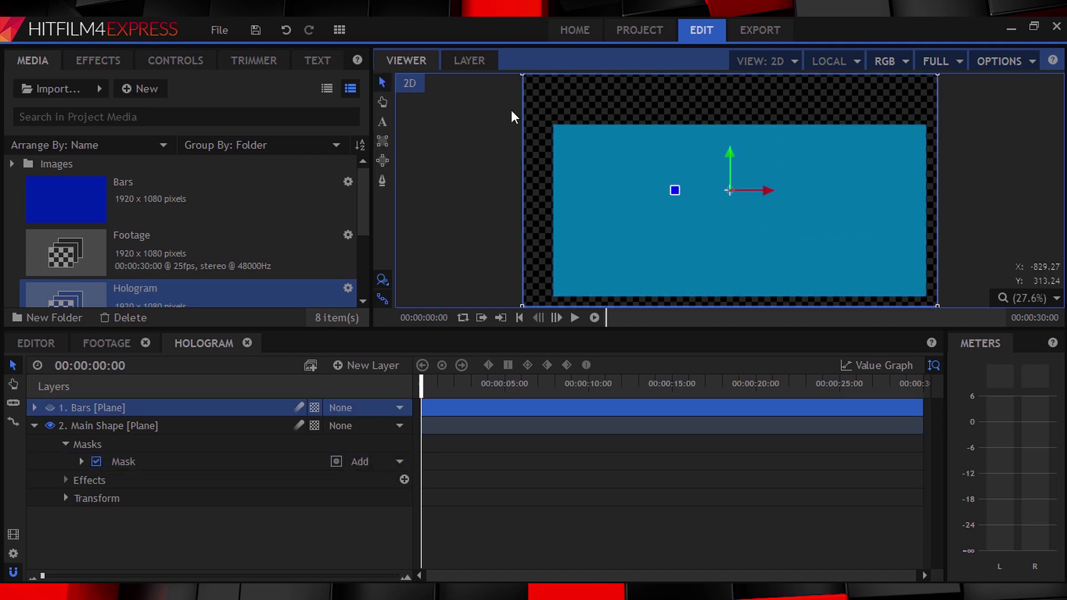
Enlarge the Main Shape mask from its upper-left corner and centre it in the frame
click(124, 462)
drag(553, 124, 543, 115)
drag(716, 179, 708, 163)
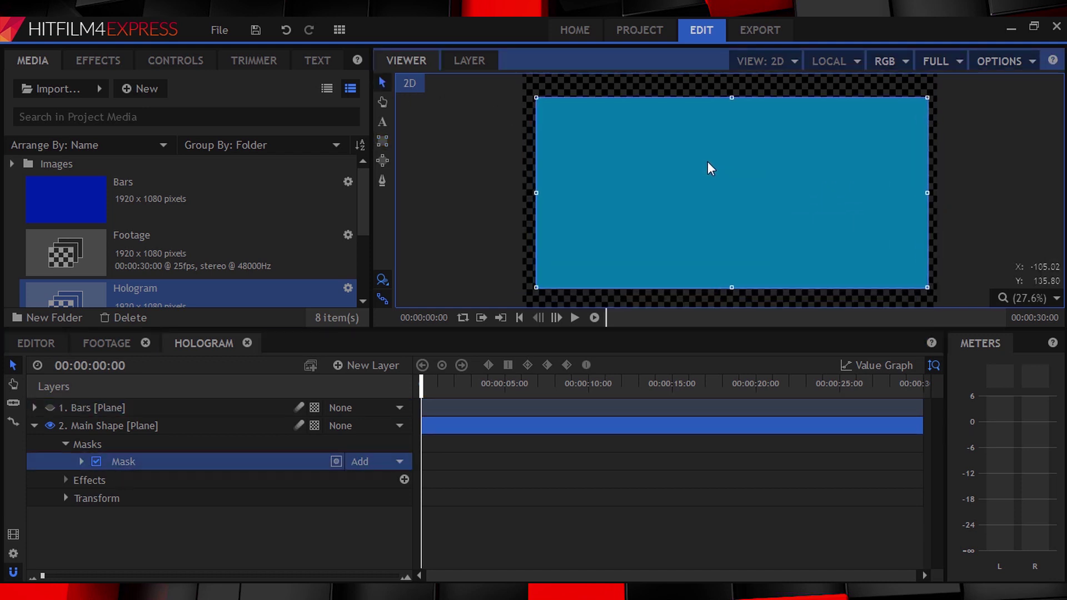
click(34, 425)
click(71, 463)
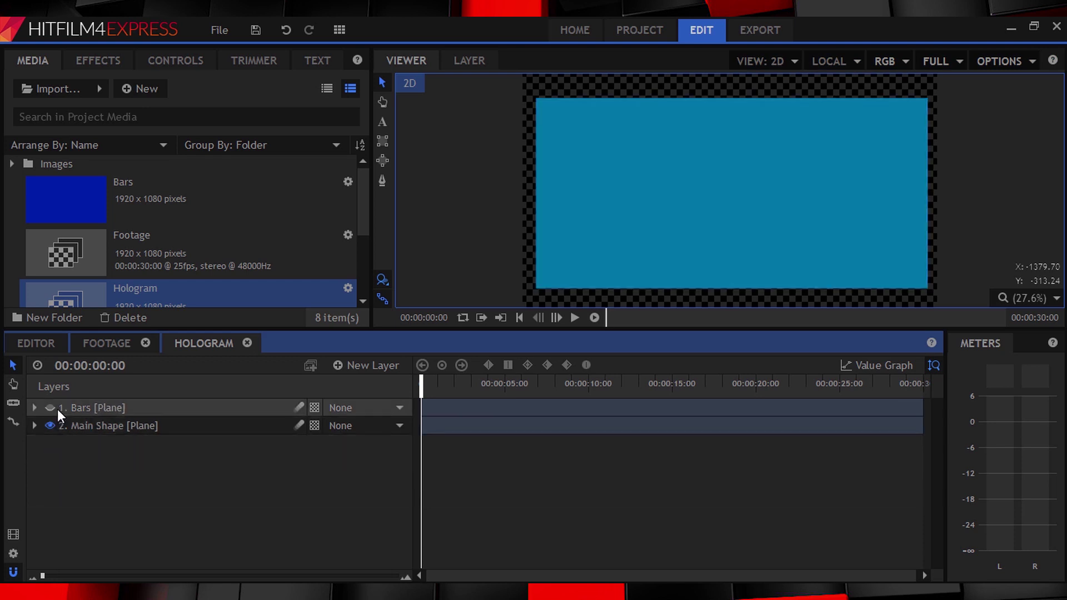
Show the Bars layer, mask it to a thin horizontal strip and move the strip to the main shape's upper edge
click(51, 408)
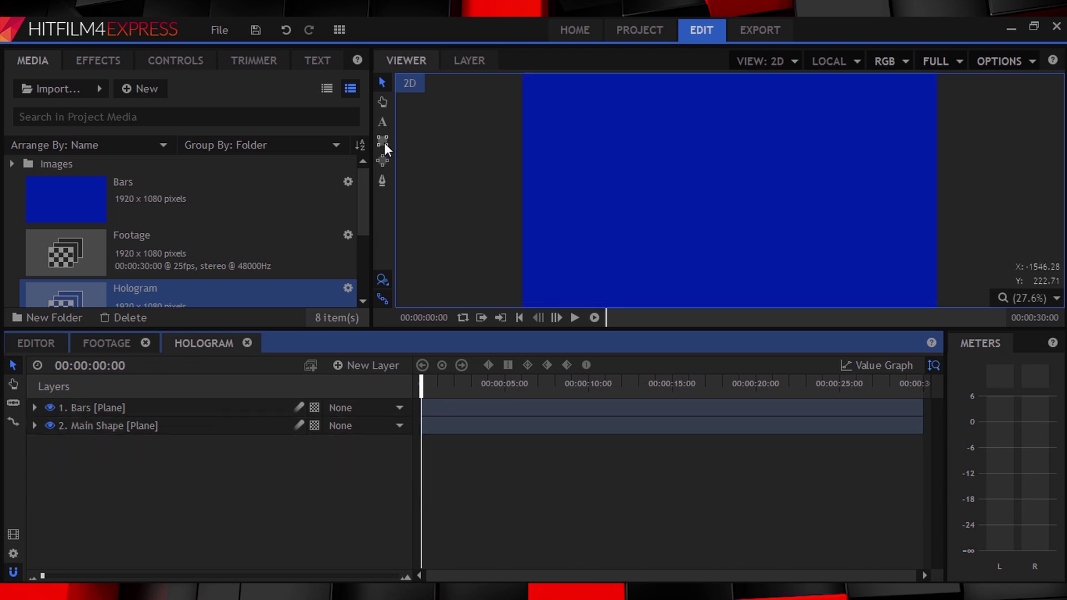
click(383, 142)
drag(553, 121, 921, 142)
click(441, 102)
click(382, 82)
drag(735, 133, 729, 119)
Duplicate the Bars layer and collapse the original layer's properties
click(92, 410)
key(ctrl+d)
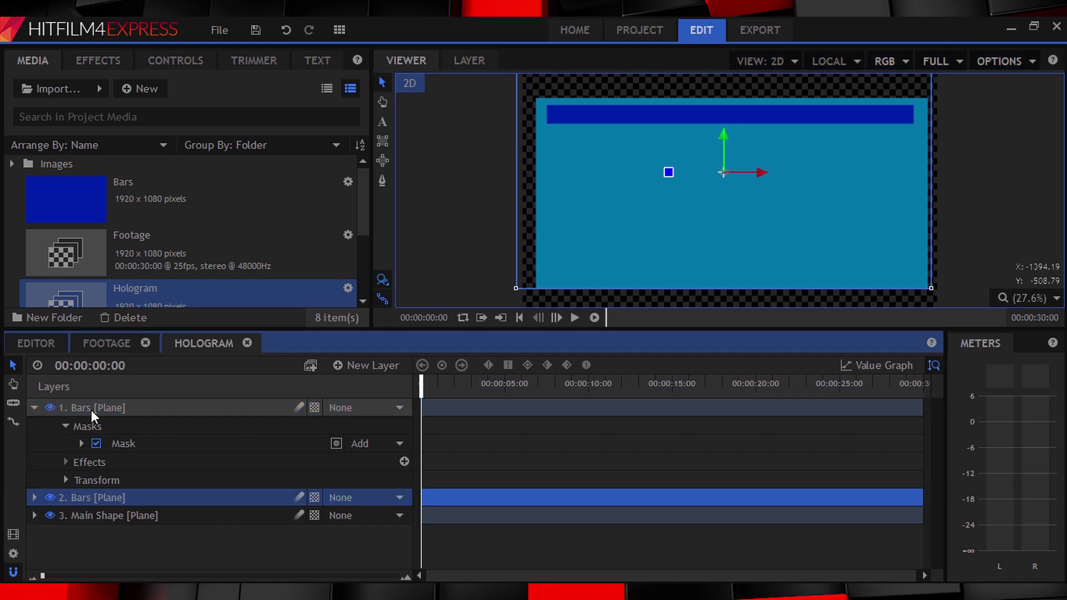
click(32, 408)
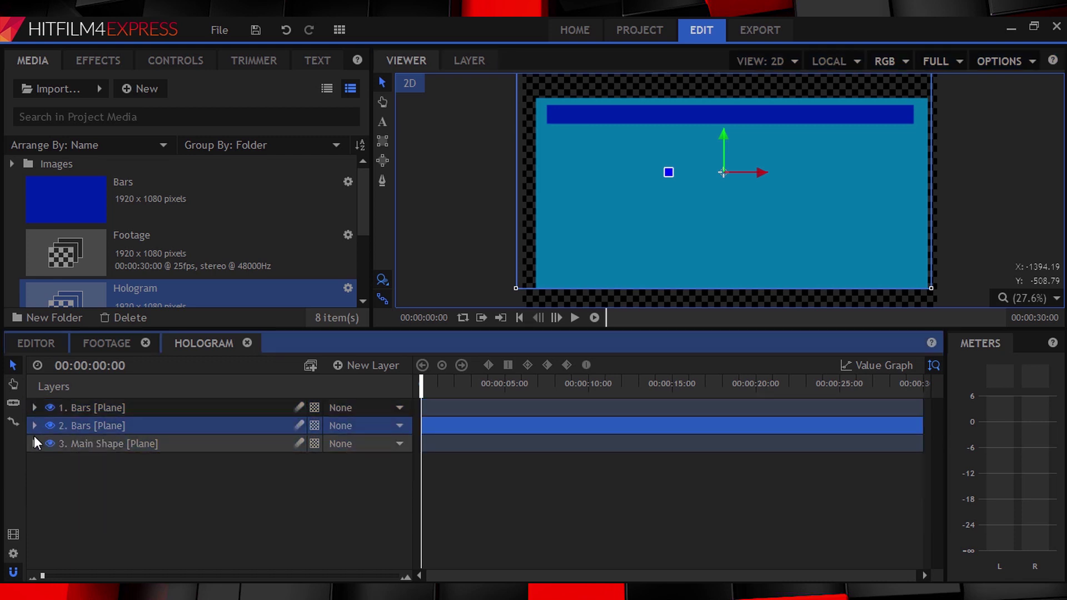
Move the duplicate bar down to the main shape's lower edge, setting its Y position to -649.7
click(34, 426)
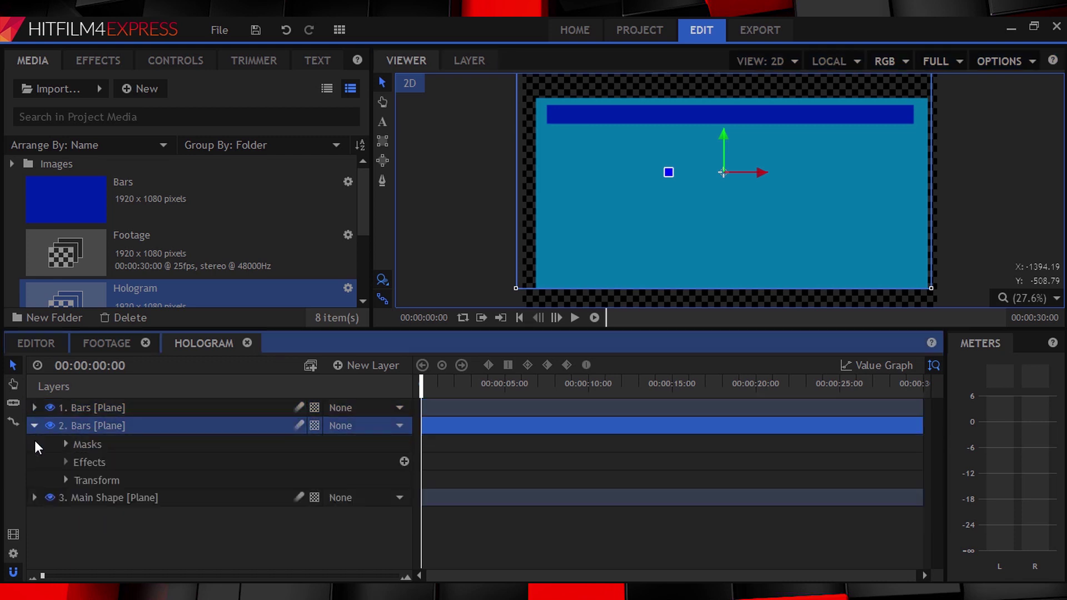
click(175, 61)
click(8, 150)
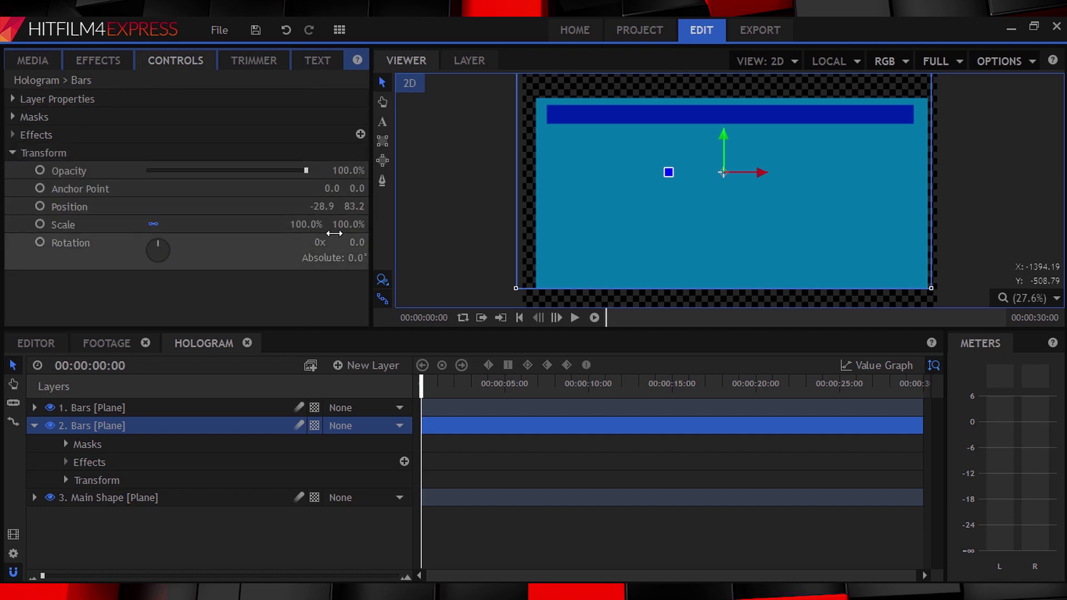
drag(354, 209, 2, 210)
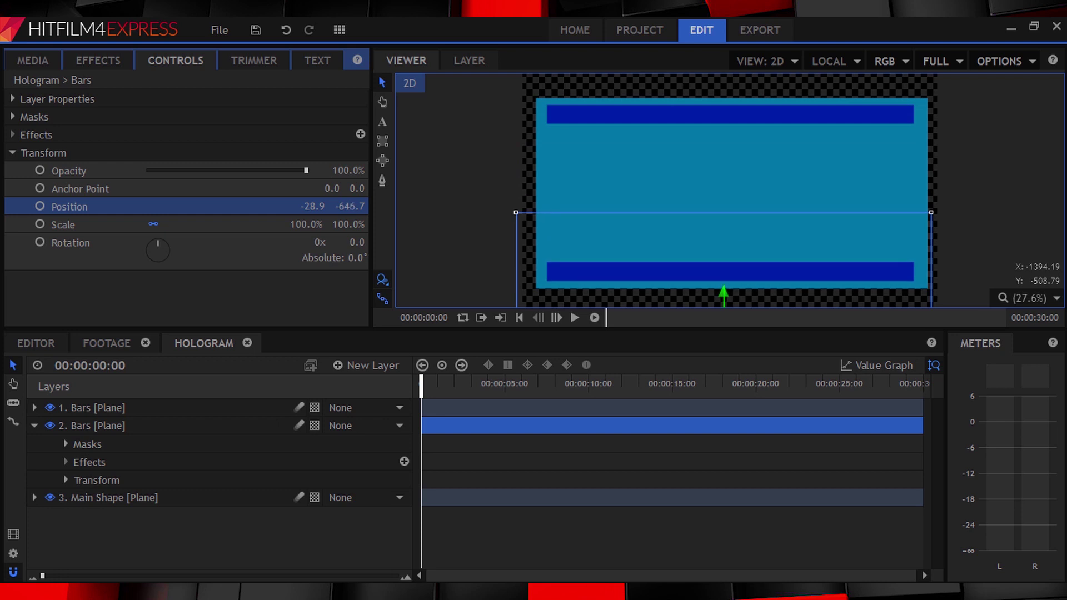
drag(84, 206, 82, 207)
click(34, 426)
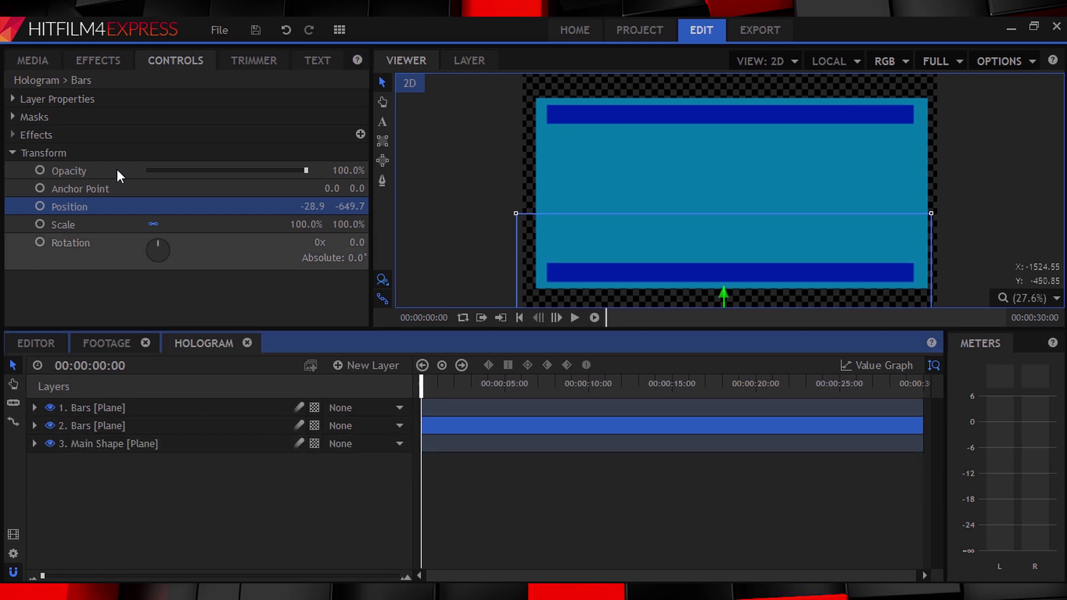
click(21, 151)
click(44, 63)
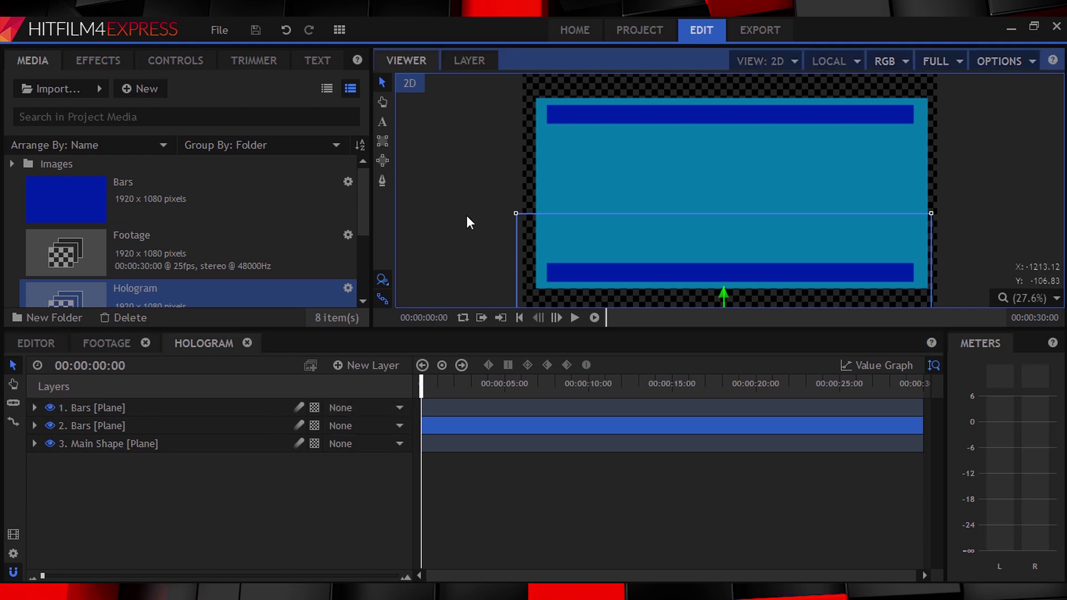
Add cloud.rain.png, sun.big.cloud.drizzle.png and sun.big.cloud.png from the Images folder as layers above the bars
click(152, 414)
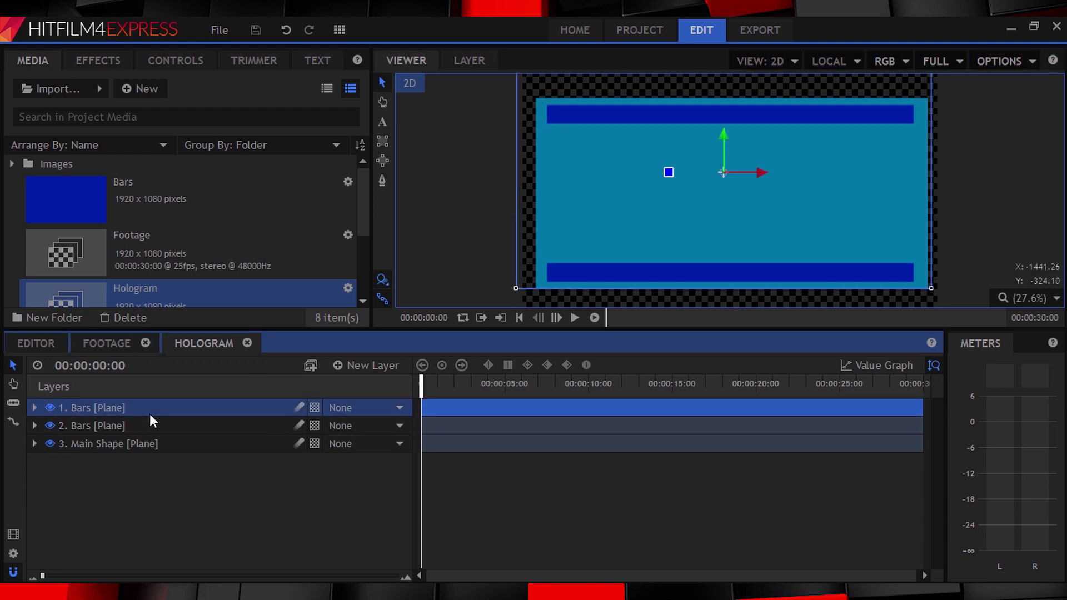
click(11, 165)
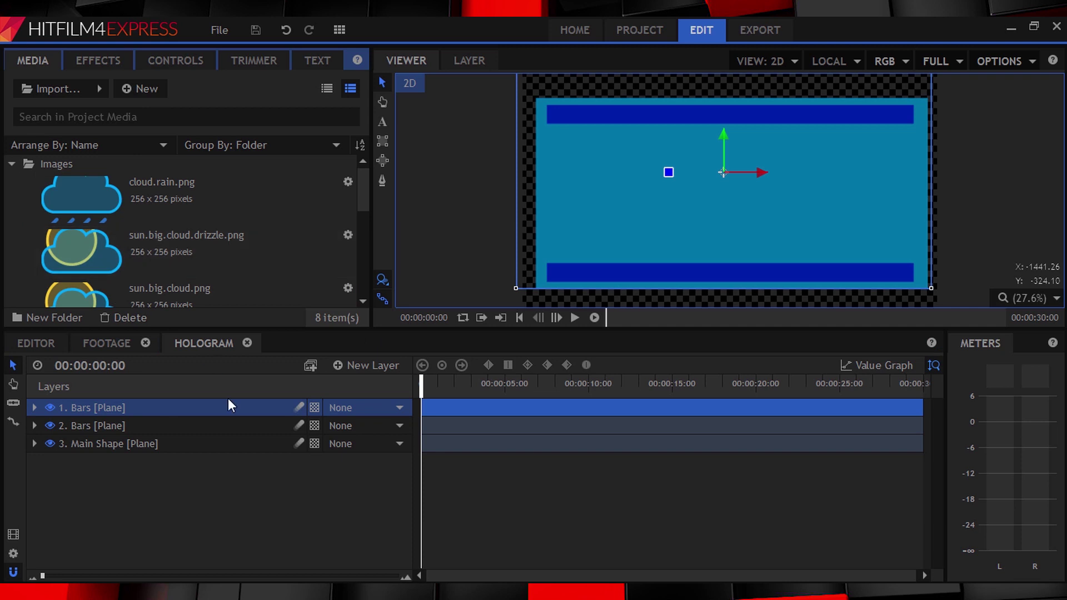
click(354, 467)
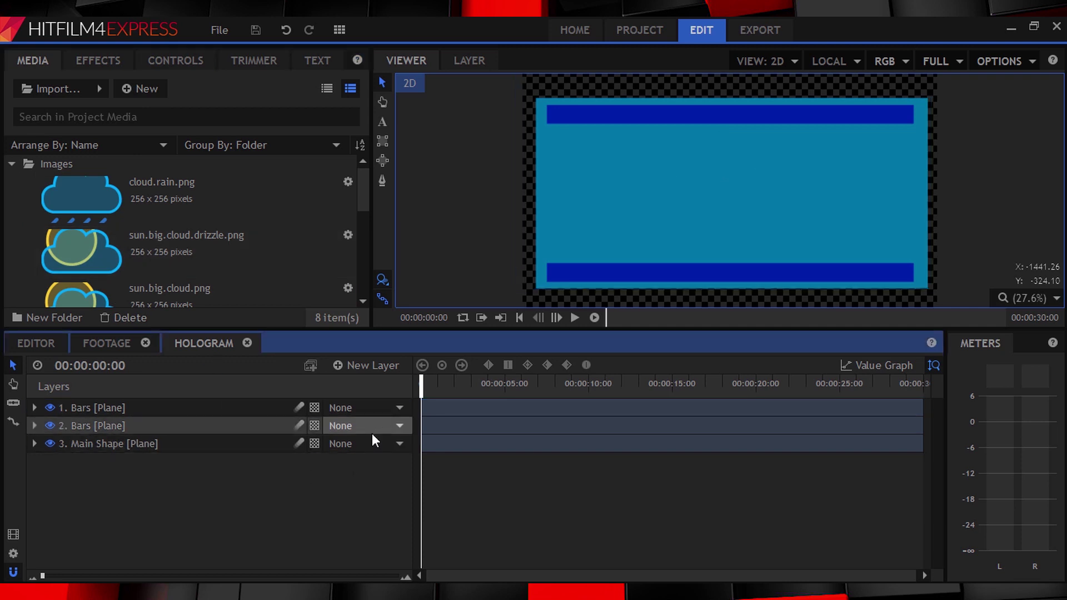
click(125, 203)
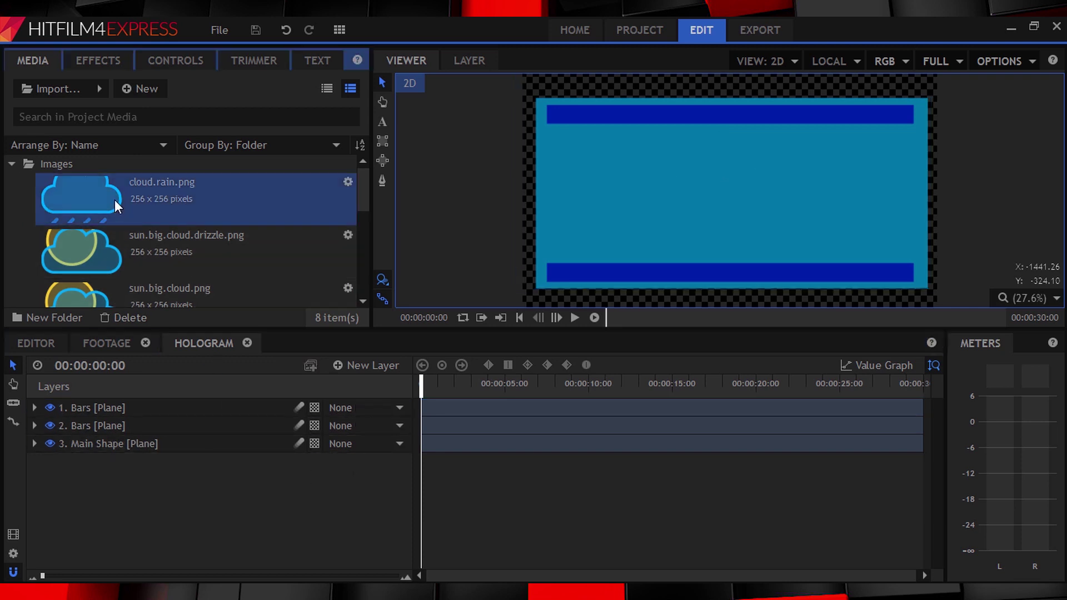
shift+click(91, 249)
shift+click(89, 292)
drag(89, 292, 185, 401)
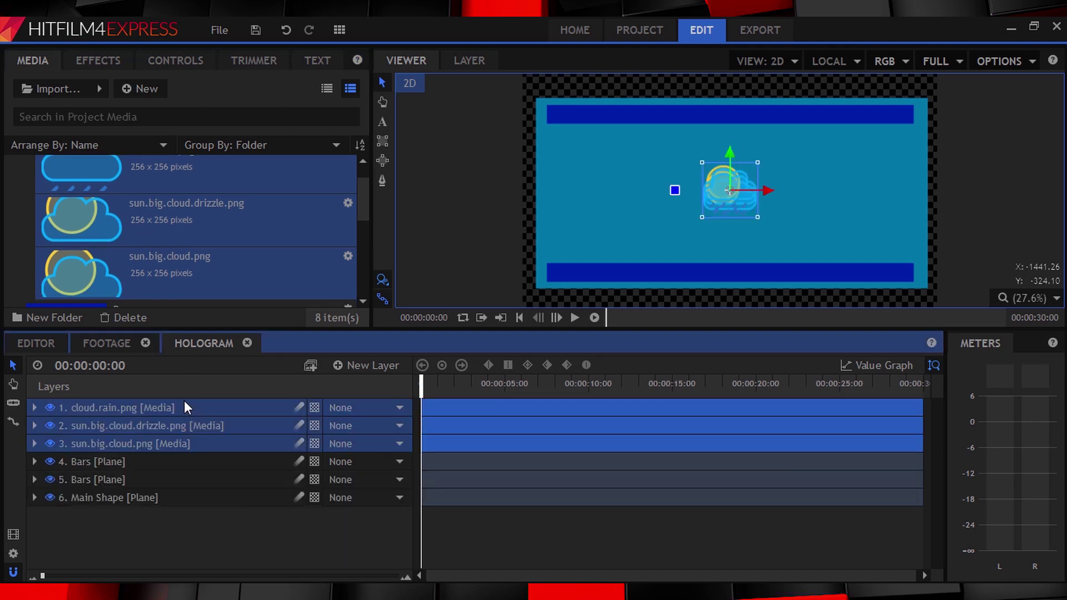
click(167, 520)
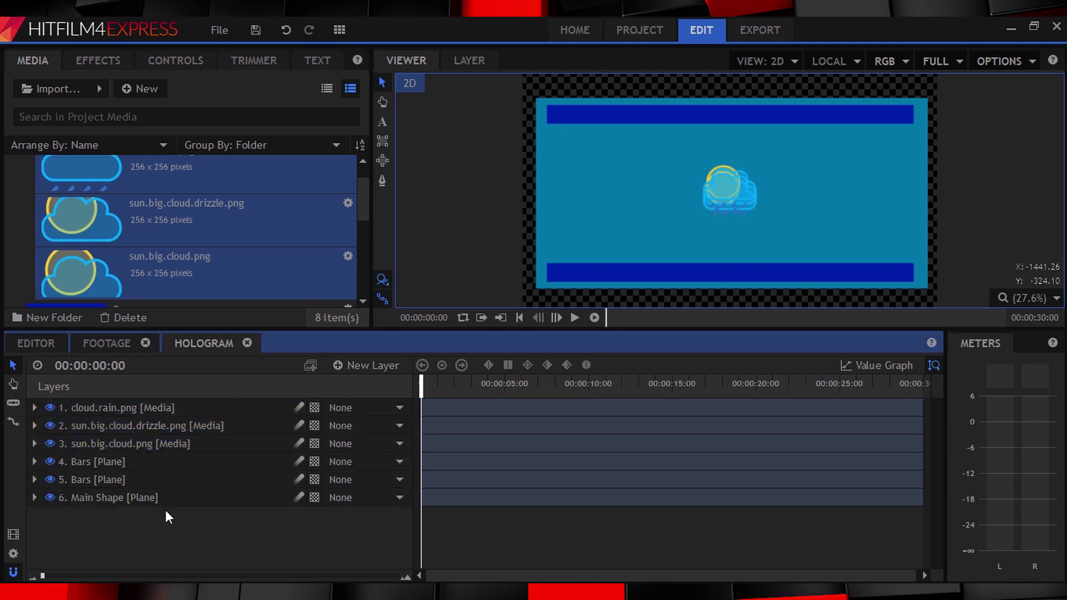
Scale cloud.rain.png to 83% and sun.big.cloud.drizzle.png to 74%, stacking the drizzle icon above the rain icon along the main shape's right side
click(698, 207)
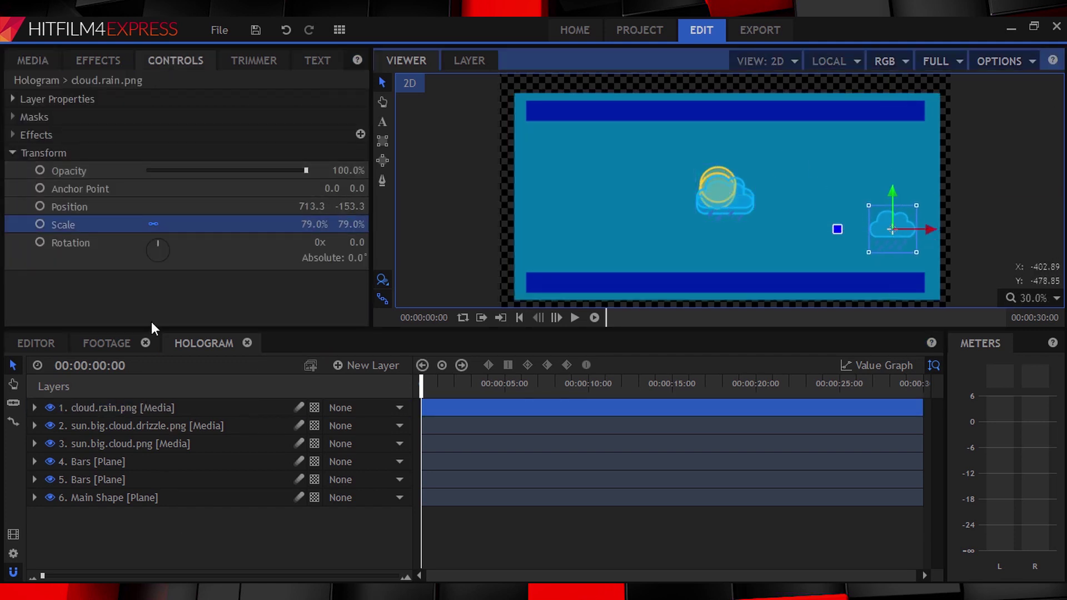
click(146, 427)
drag(763, 194, 931, 194)
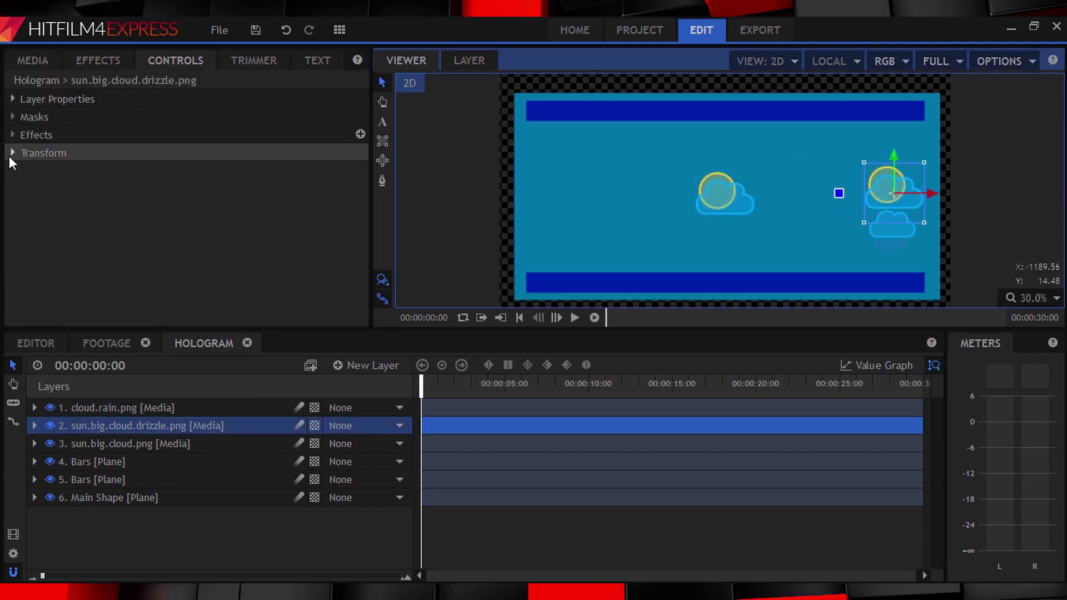
click(13, 153)
drag(314, 225, 299, 224)
drag(888, 149, 888, 134)
Scale down sun.big.cloud.png and move it above the drizzle icon, near the main shape's upper-right corner
click(111, 444)
click(13, 153)
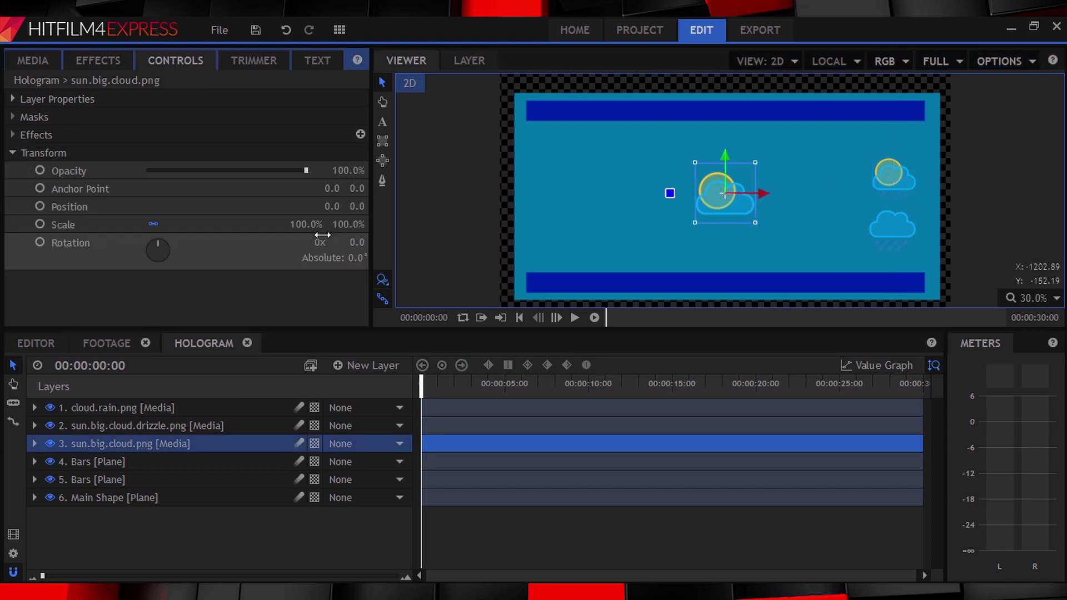
drag(316, 225, 312, 226)
drag(728, 192, 881, 133)
Move the cloud.rain.png icon and the drizzle icon slightly down along the main shape's right side
click(113, 409)
drag(896, 186, 895, 199)
click(128, 427)
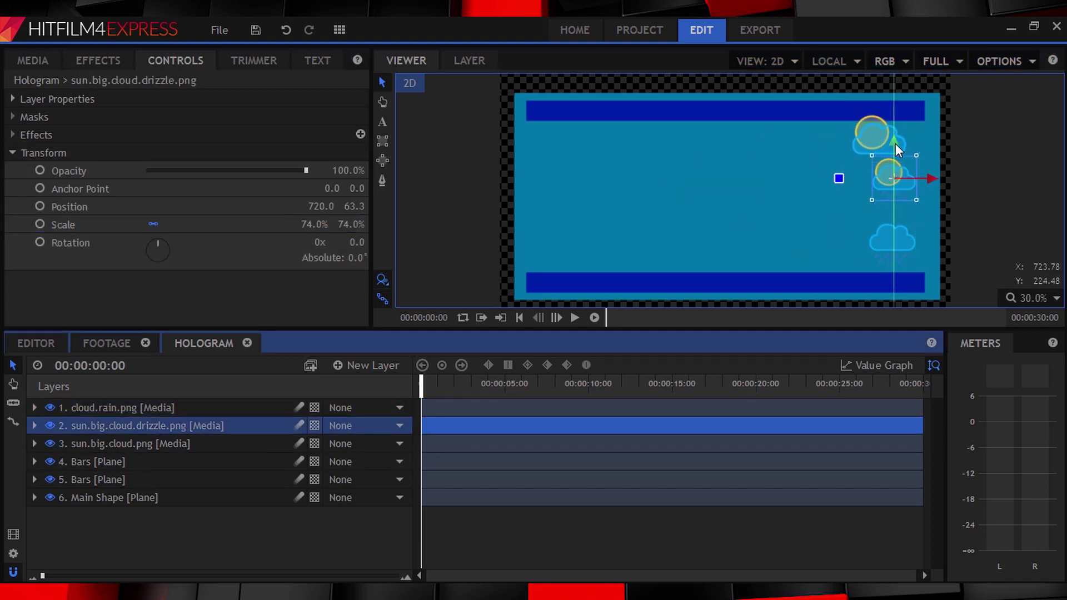
drag(895, 142, 894, 159)
Scale down the sun.big.cloud.png icon slightly and line it up above the drizzle icon, below the upper bar
click(148, 446)
drag(316, 224, 308, 225)
drag(918, 135, 931, 135)
drag(892, 103, 892, 114)
drag(932, 145, 935, 148)
Place the cloud.rain.png icon at 79% scale beneath the other two, at position 728.3, -210.0, and fit the whole frame in view
click(894, 241)
drag(933, 242, 900, 245)
scroll(930, 240, up, 3)
scroll(894, 245, down, 2)
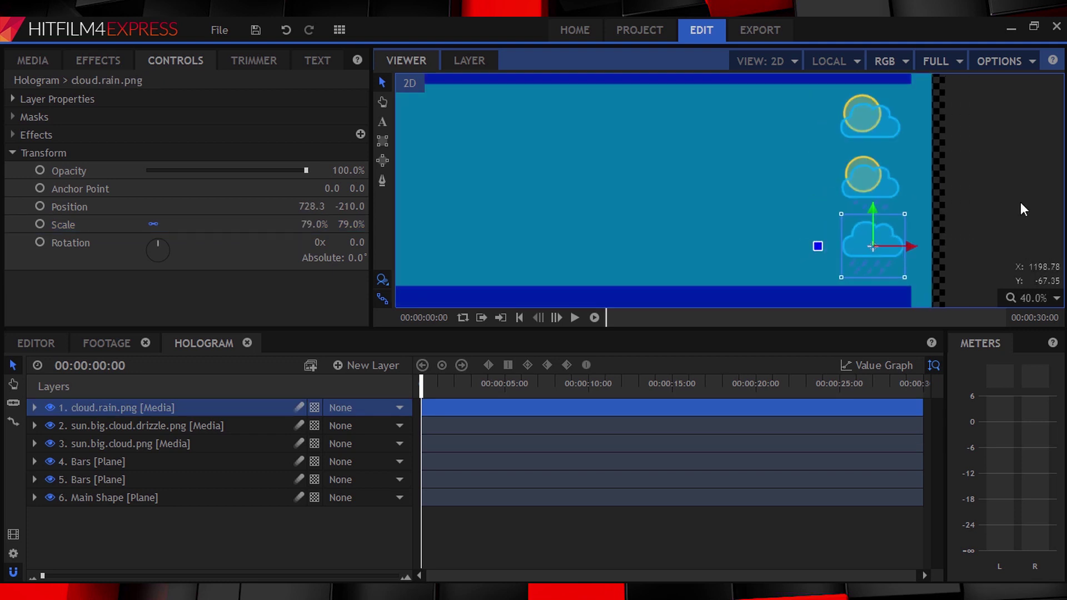
scroll(1021, 202, down, 2)
click(1048, 299)
click(1034, 481)
click(138, 529)
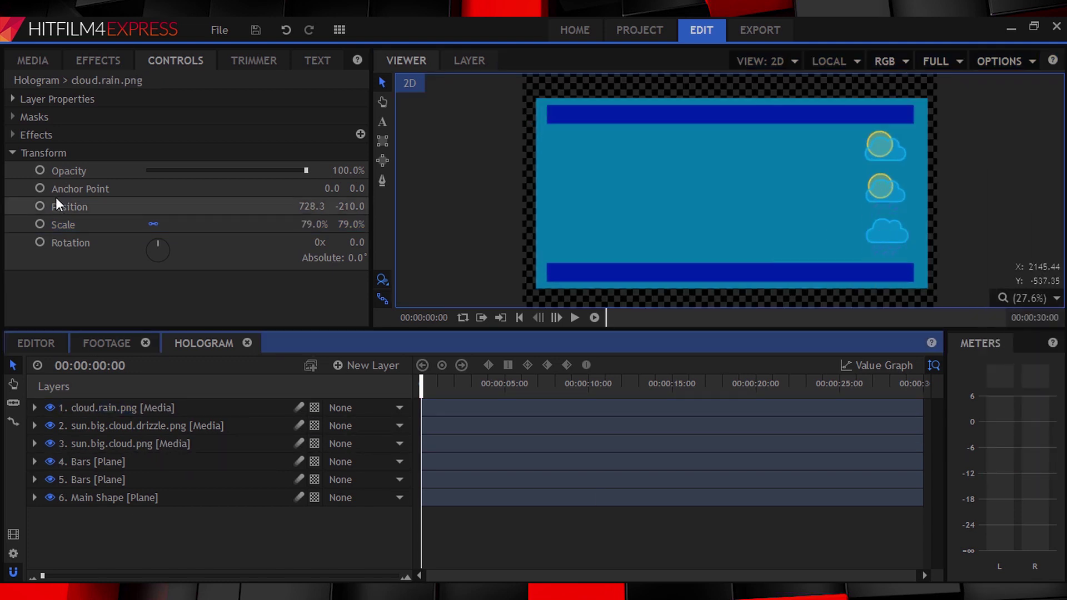
Add a text layer reading 30' on the left of the main shape and enlarge it in Adobe Devanagari
click(383, 125)
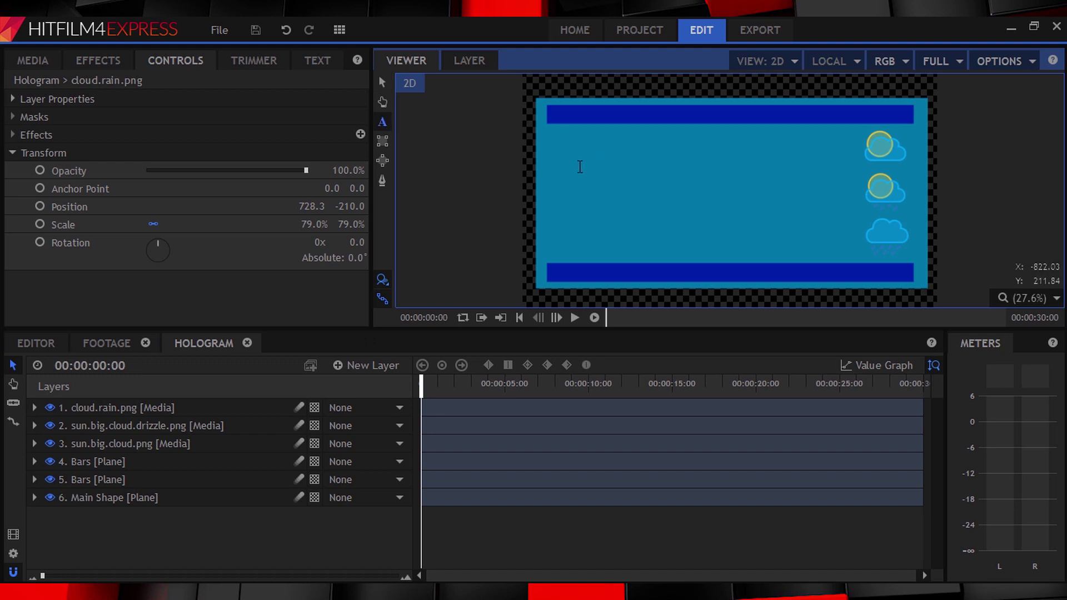
text(30)
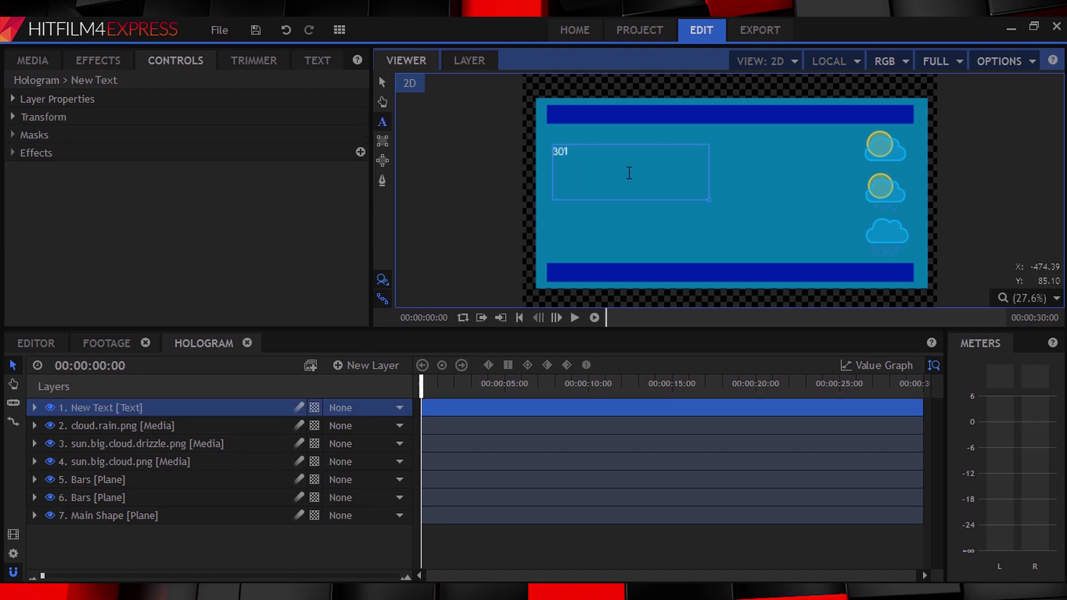
click(307, 63)
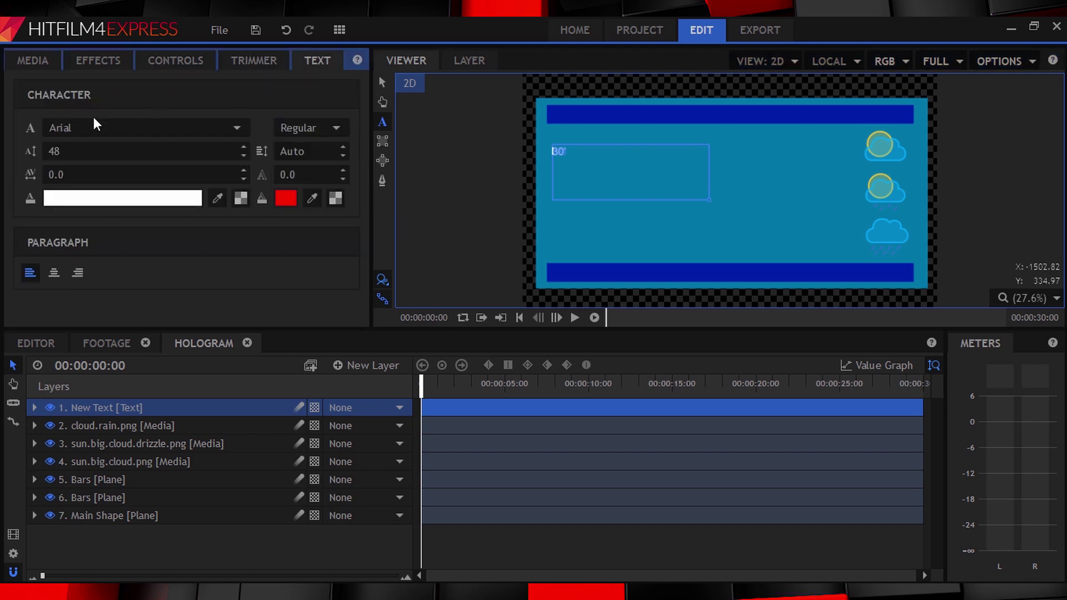
click(74, 132)
click(102, 221)
key(Up)
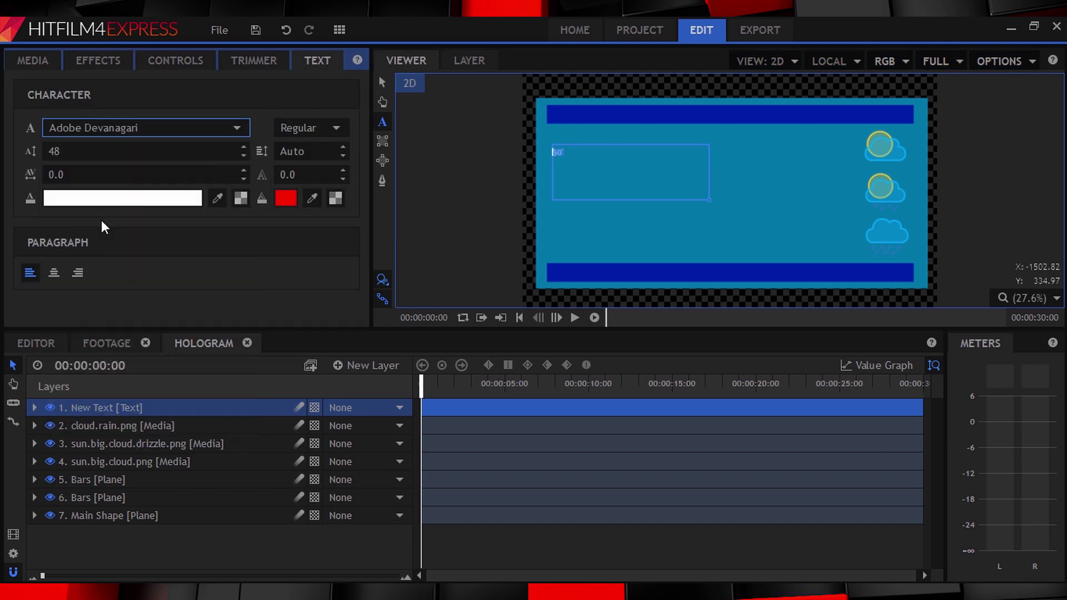
drag(83, 154, 186, 156)
Scale the 30' text layer to 149% and place it just below the upper bar, near the main shape's left edge
click(383, 82)
drag(636, 172, 654, 159)
click(176, 61)
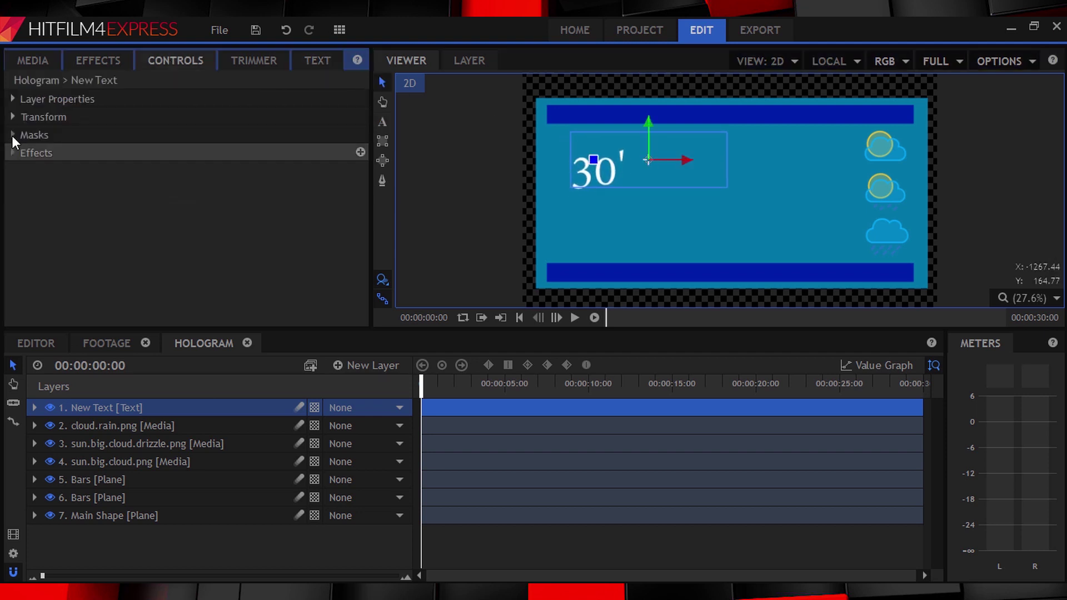
click(12, 117)
drag(309, 188, 336, 189)
drag(649, 160, 671, 158)
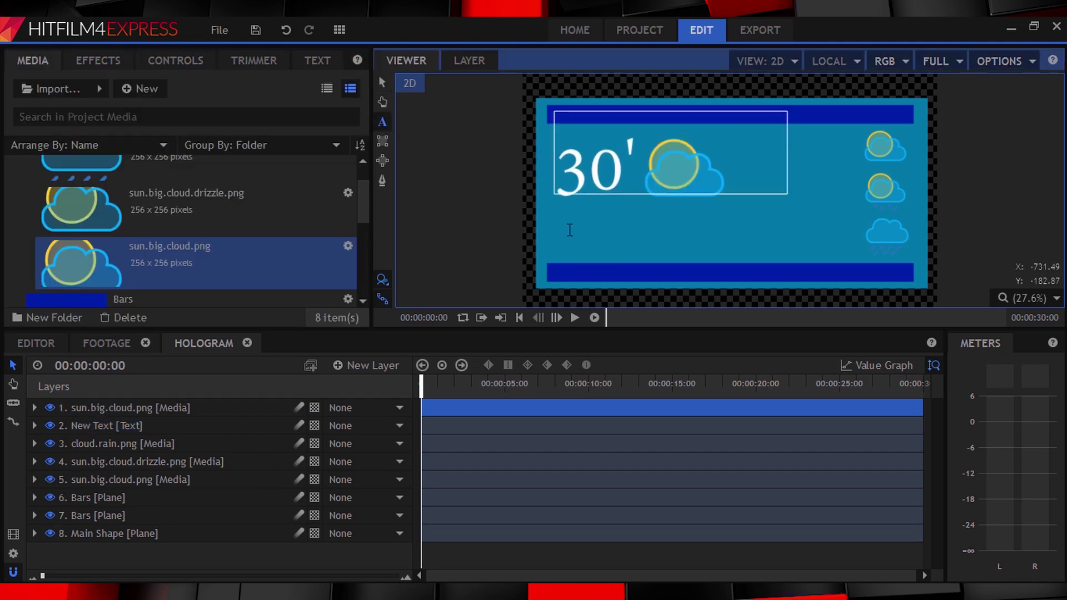
Add the text "Clear Skies, No anticipation of rain" in Adobe Devanagari size 63 below the temperature, aligned with its left edge
drag(557, 218, 777, 243)
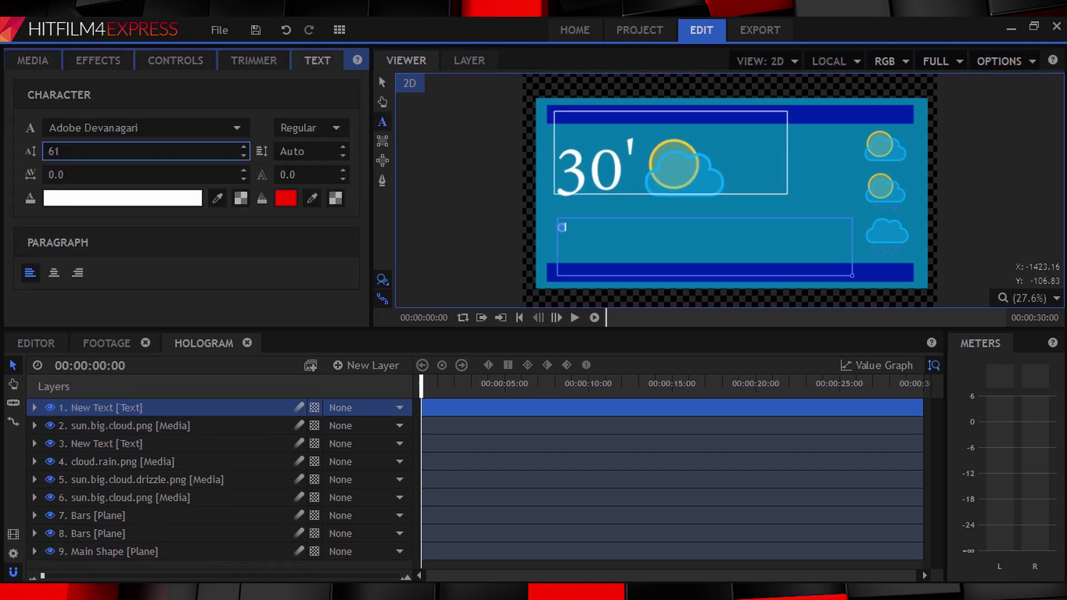
click(582, 231)
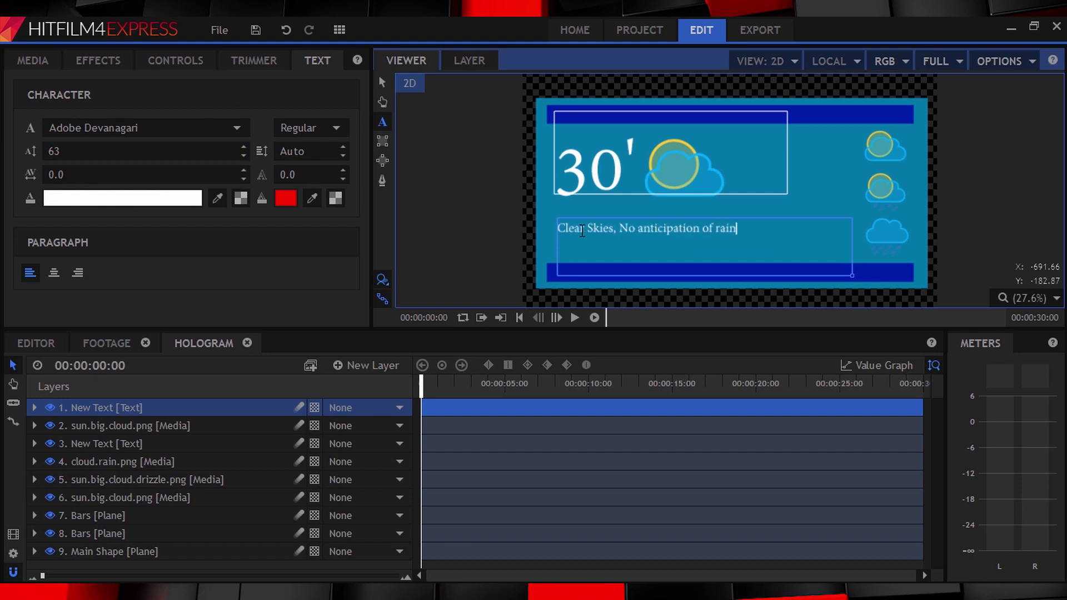
click(383, 84)
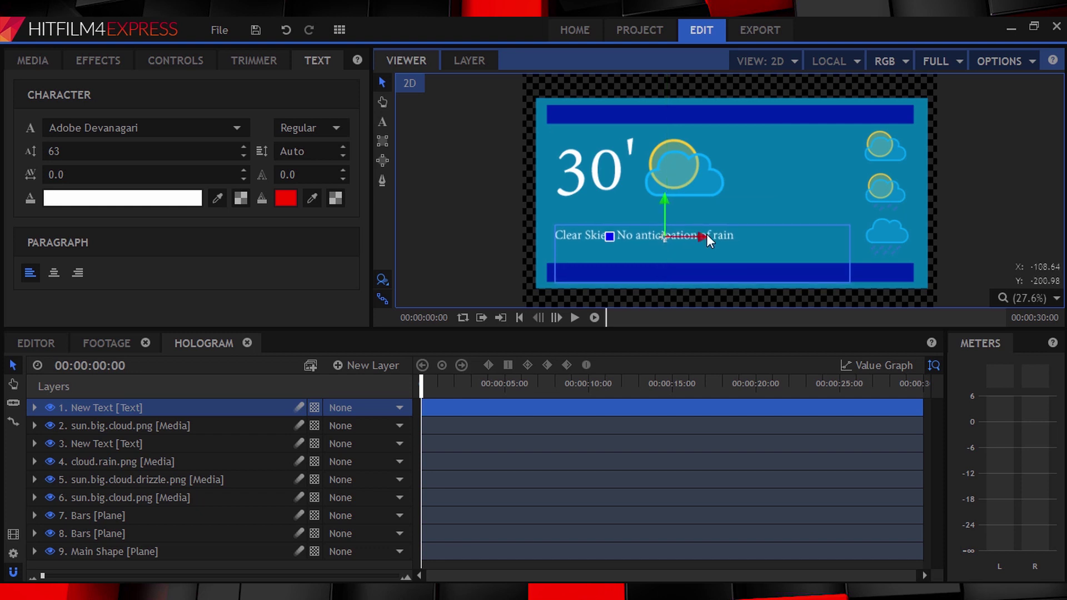
Add the Hologram composite above MVI_0227.MP4 in the Footage composite and convert it to a 3D layer
click(32, 61)
click(89, 341)
scroll(84, 250, up, 3)
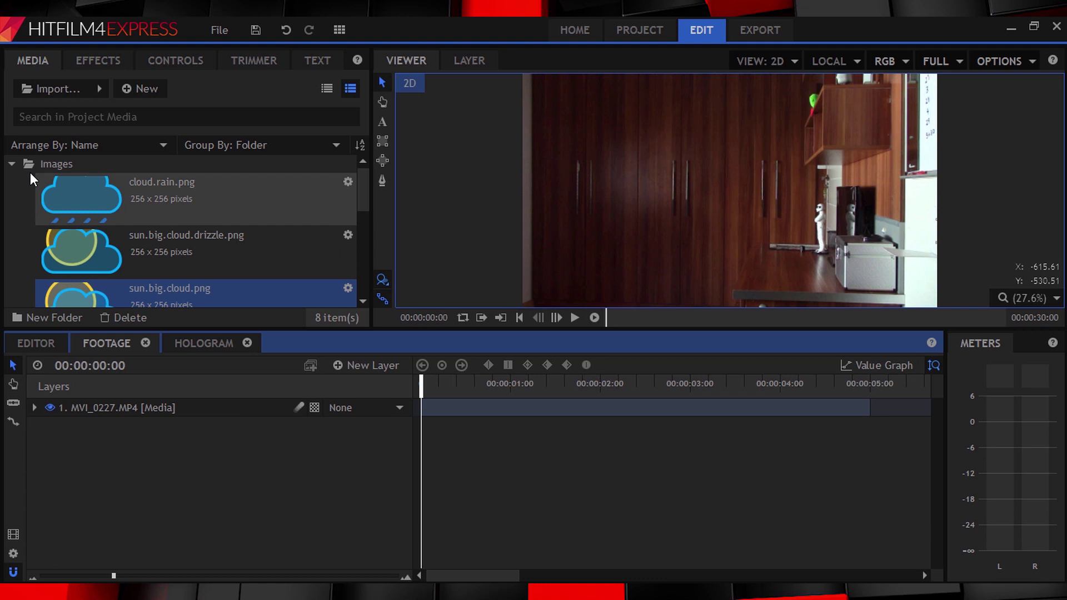
click(12, 164)
drag(72, 283, 134, 411)
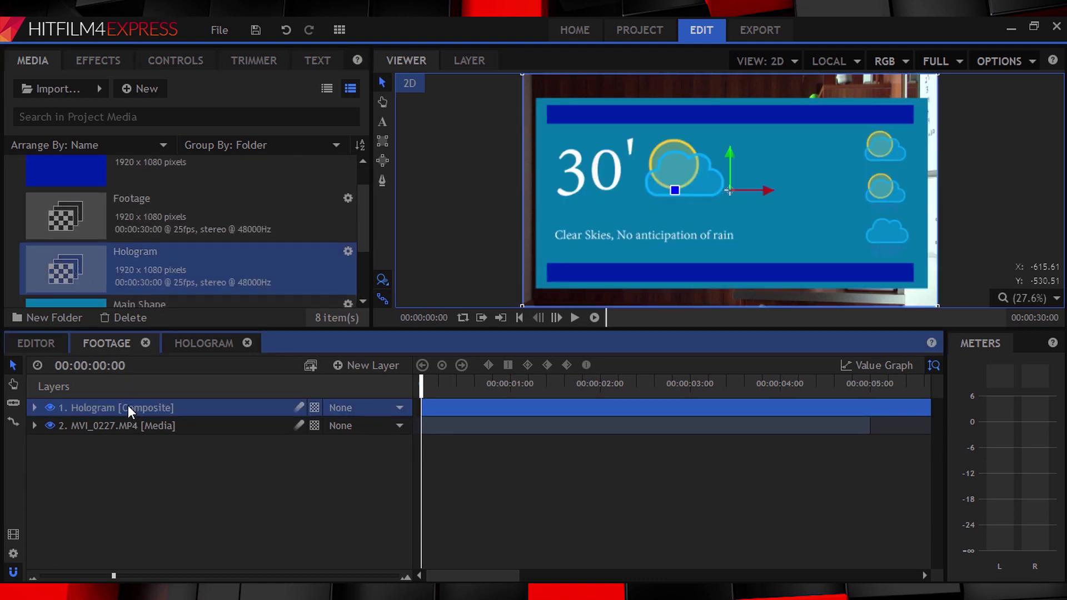
click(315, 403)
click(328, 446)
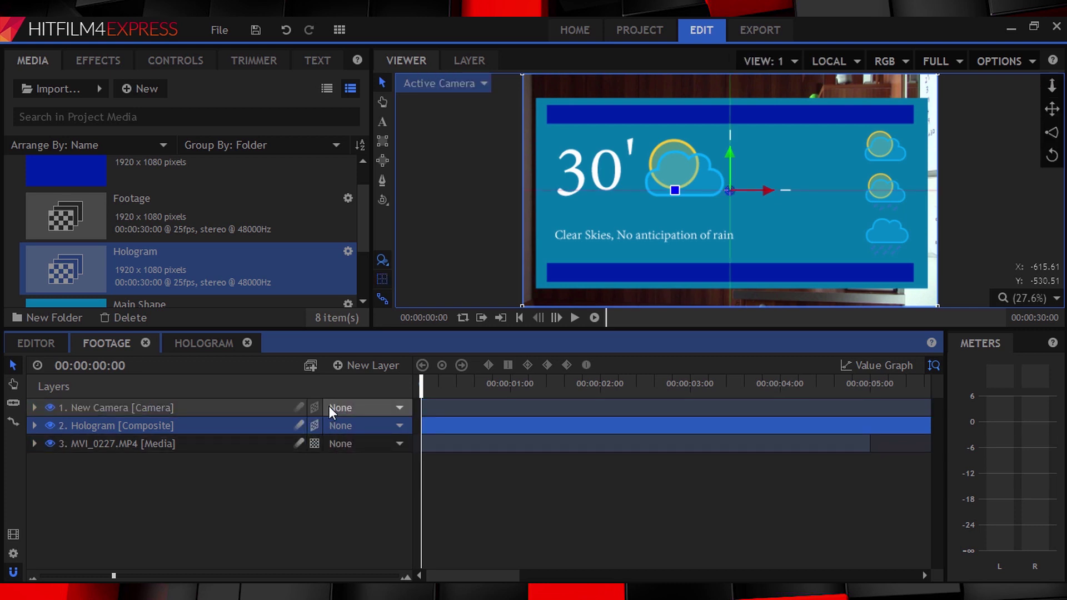
Set the Hologram layer's Y rotation to -14° and scale to 92%, pushing it back in depth to Z -660.7
click(176, 71)
mouse_move(286, 226)
mouse_down()
mouse_move(270, 226)
mouse_move(285, 227)
mouse_up()
drag(293, 151, 250, 151)
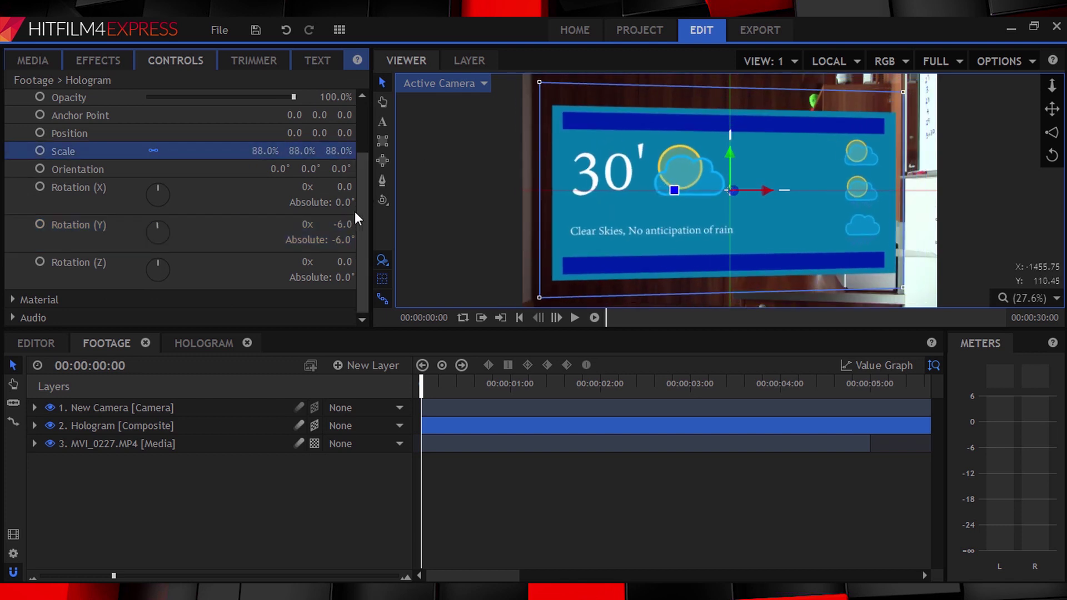
drag(343, 225, 281, 225)
drag(674, 190, 584, 149)
drag(302, 151, 317, 151)
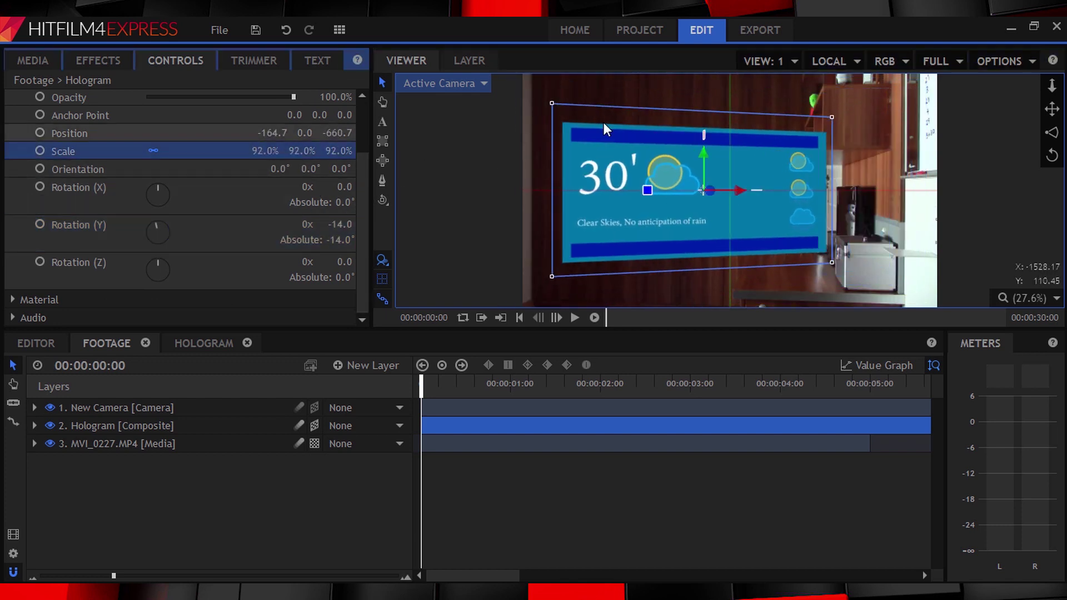
Position the Hologram layer against the wardrobe at -334.8, 103.6, -618.3 and set its Y rotation to -13°
drag(704, 150, 705, 128)
drag(736, 167, 710, 165)
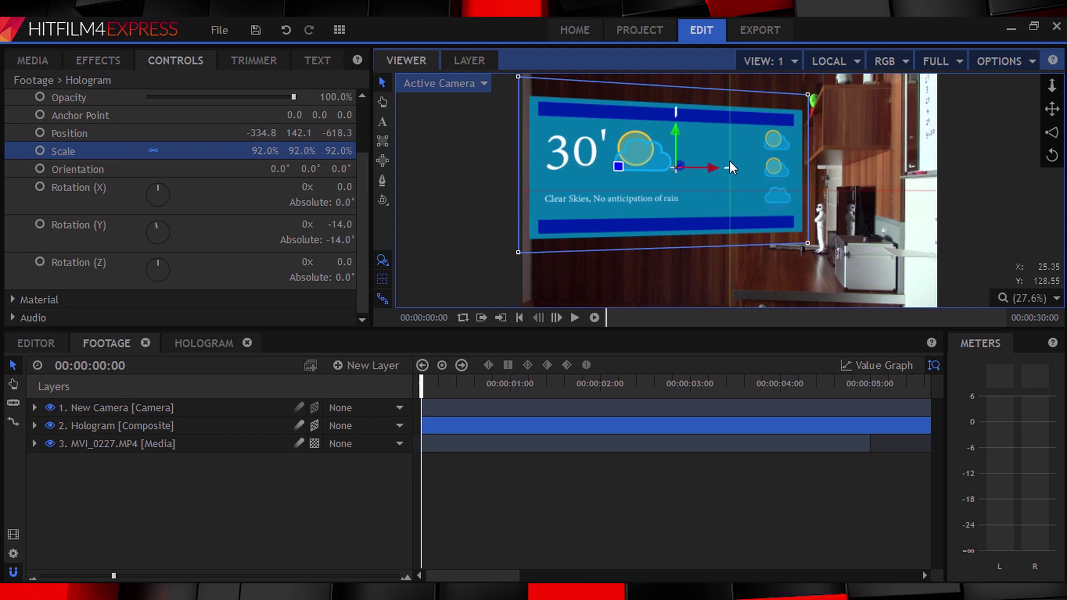
drag(676, 125, 675, 131)
drag(342, 222, 345, 222)
click(573, 171)
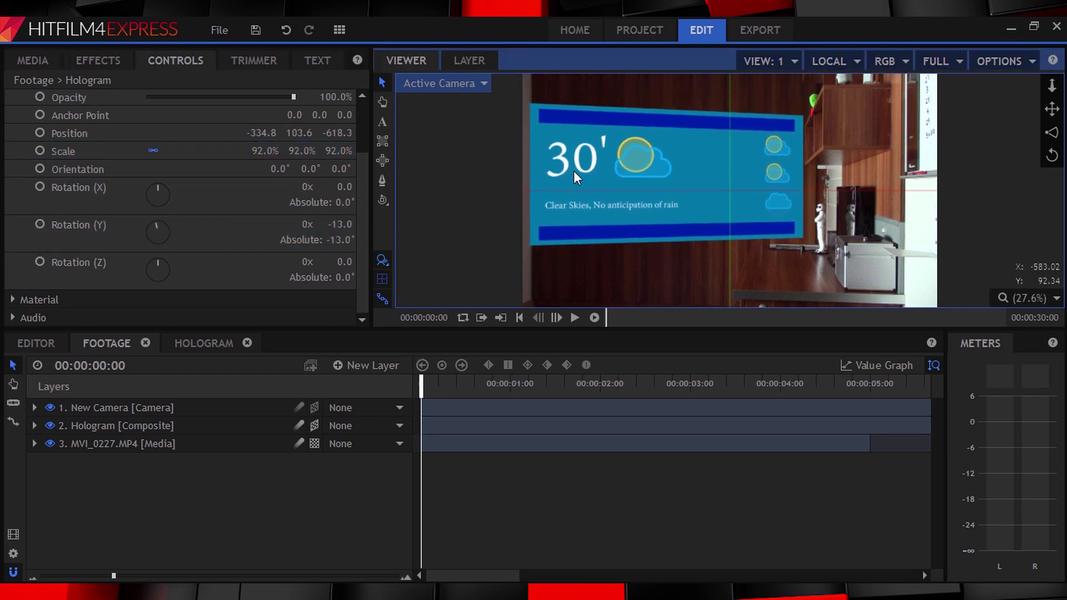
Enable scale keyframing on the Hologram layer and set its scale to 0% at the first frame
click(131, 433)
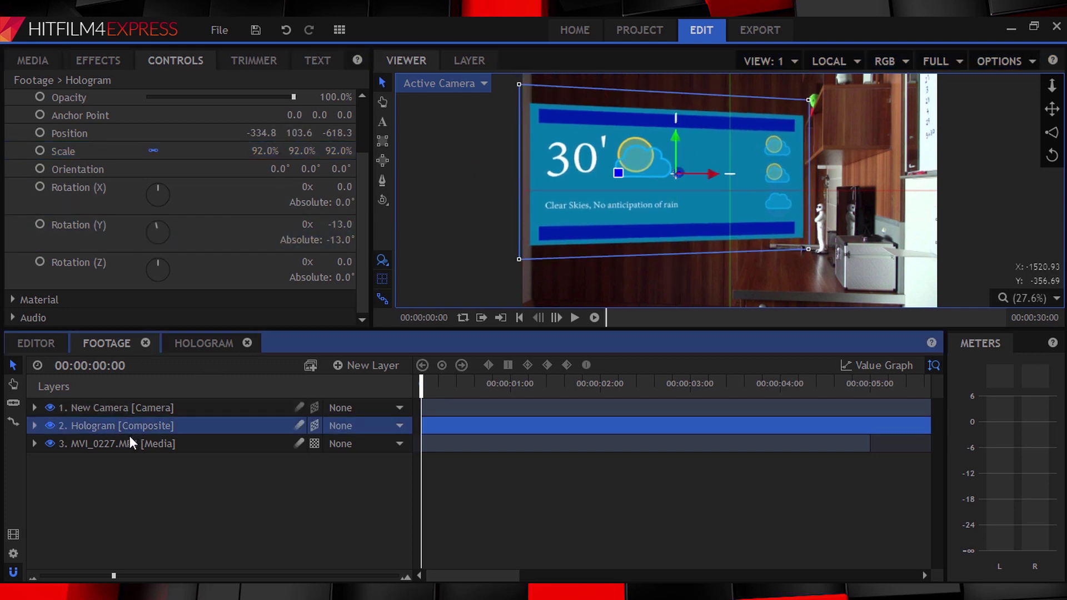
click(35, 426)
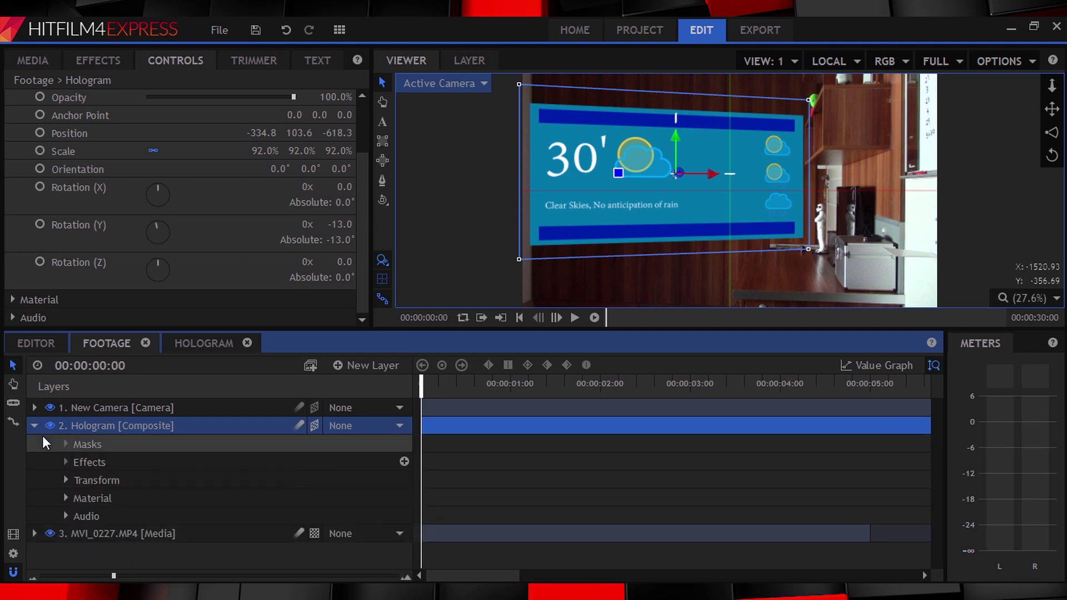
click(35, 426)
scroll(92, 262, up, 3)
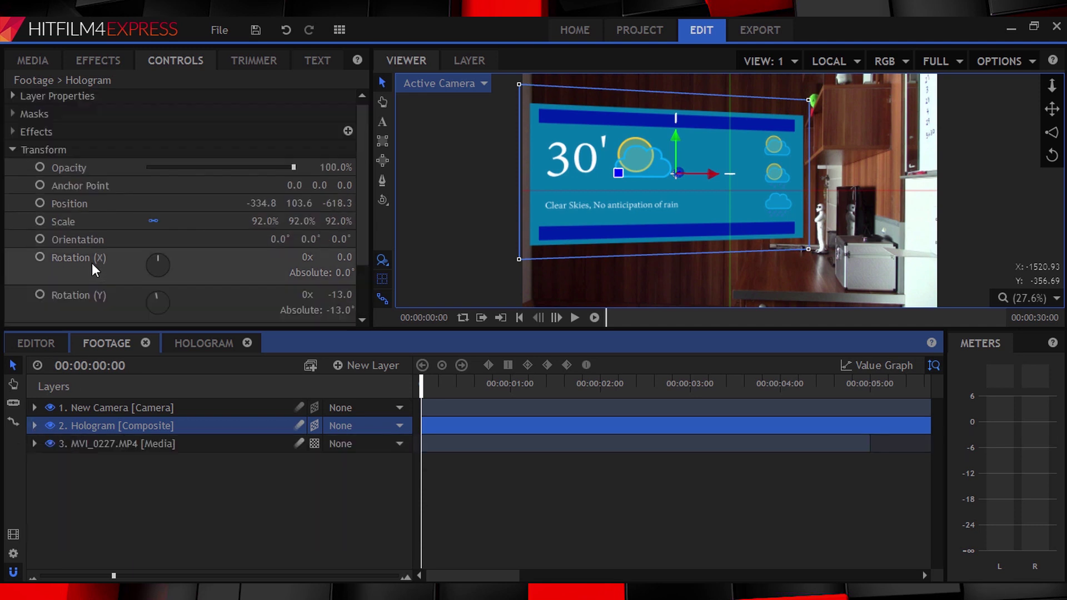
click(40, 219)
click(265, 220)
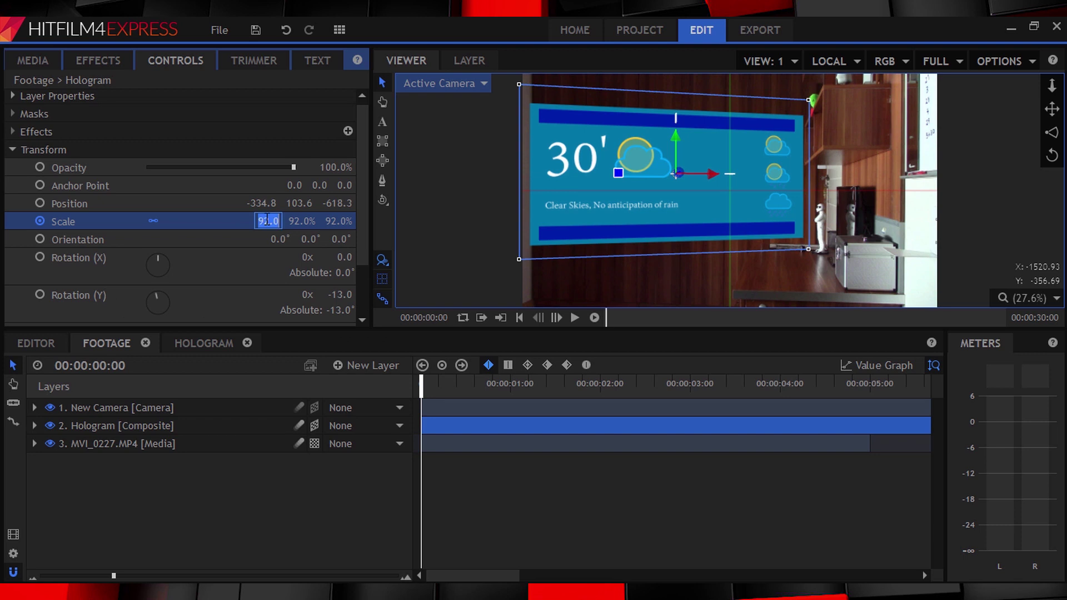
text(0)
key(Return)
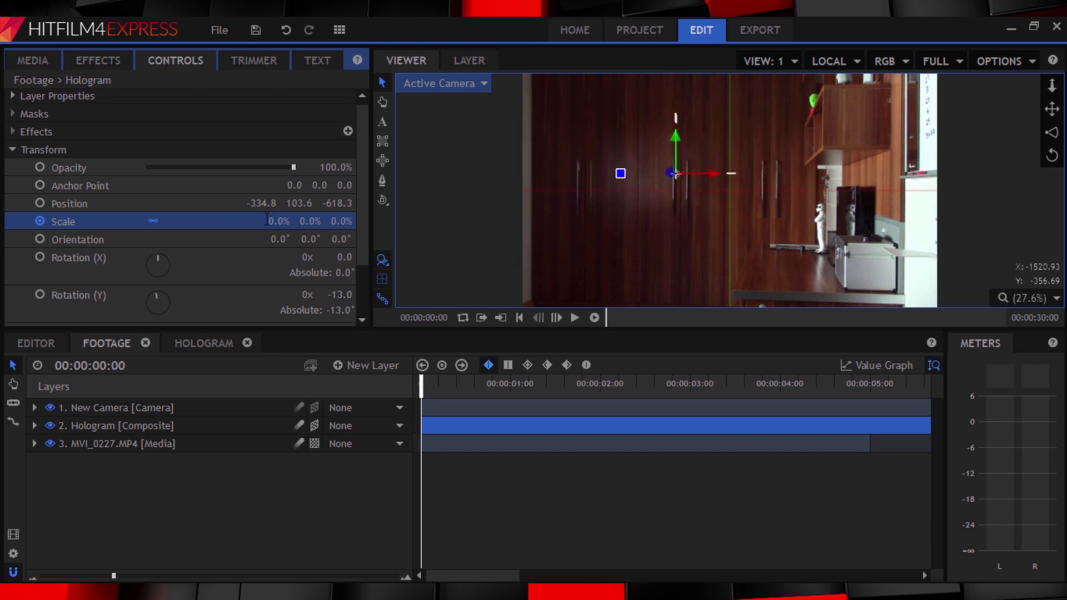
Keyframe the Hologram layer's scale at 110% at 00:00:00:06 and shift the layer right to position -221.6, 103.6, -644.5
click(558, 322)
click(558, 319)
click(558, 319)
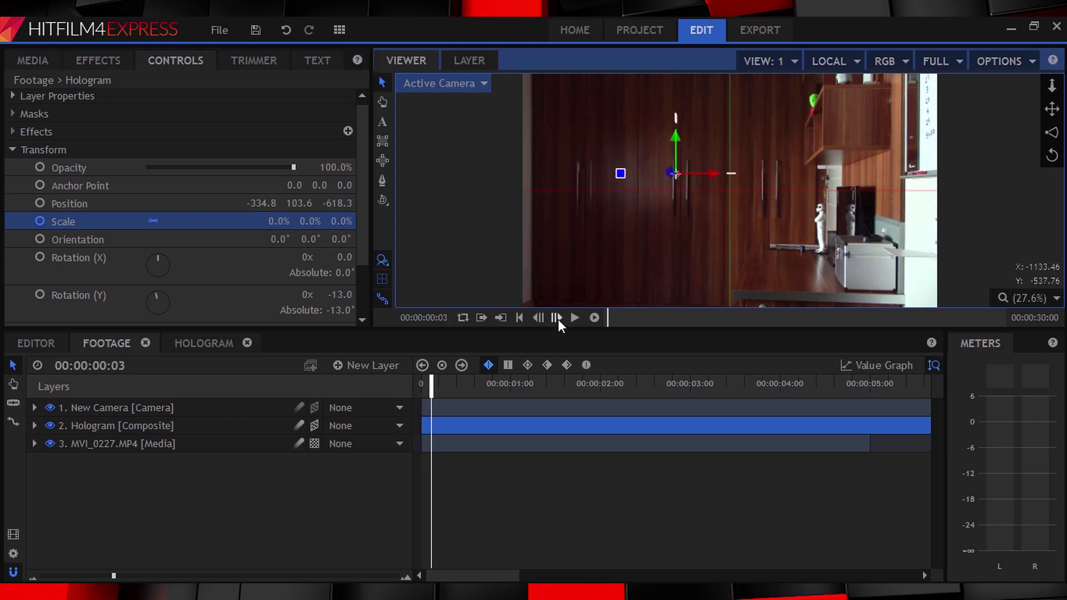
click(558, 319)
click(558, 319)
click(558, 319)
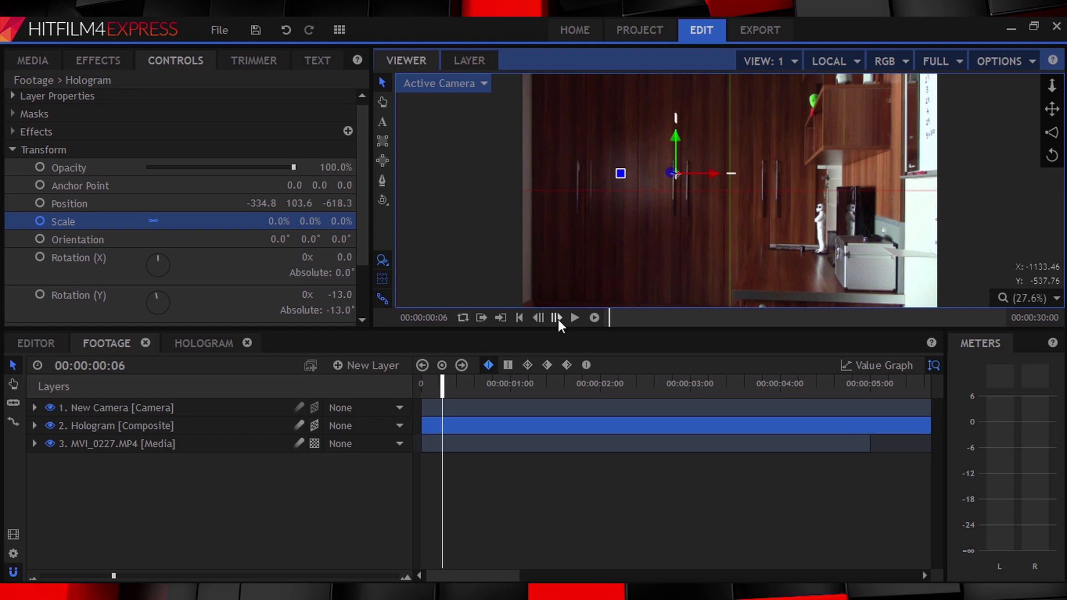
click(280, 222)
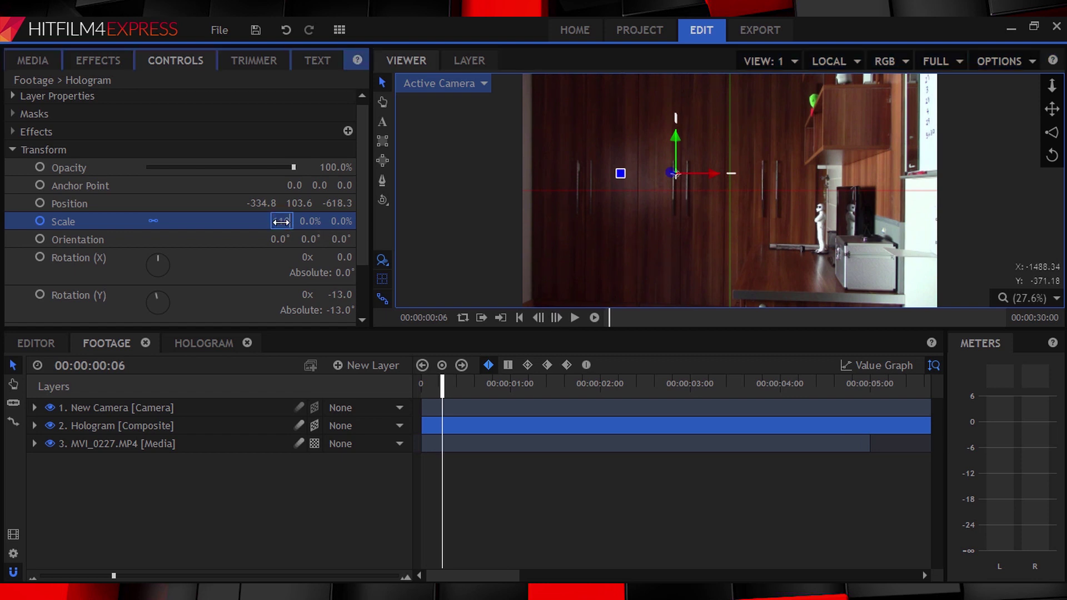
text(110)
key(Return)
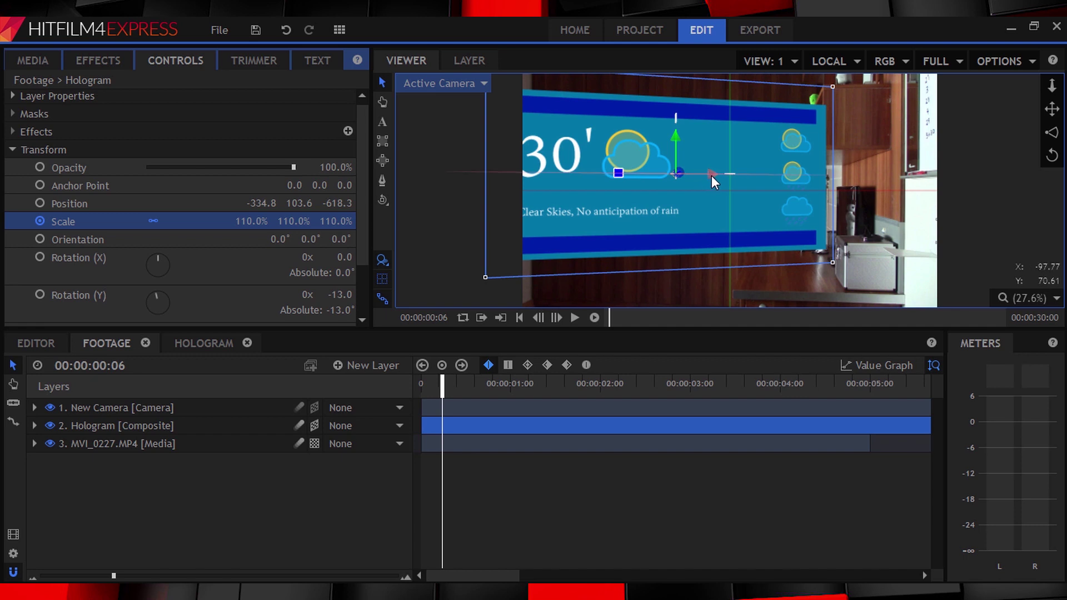
drag(712, 175, 728, 175)
Keyframe the Hologram layer's scale at 90% at 00:00:00:10 and shift the layer left to position -254.8, 103.6, -636.8
click(558, 318)
click(558, 318)
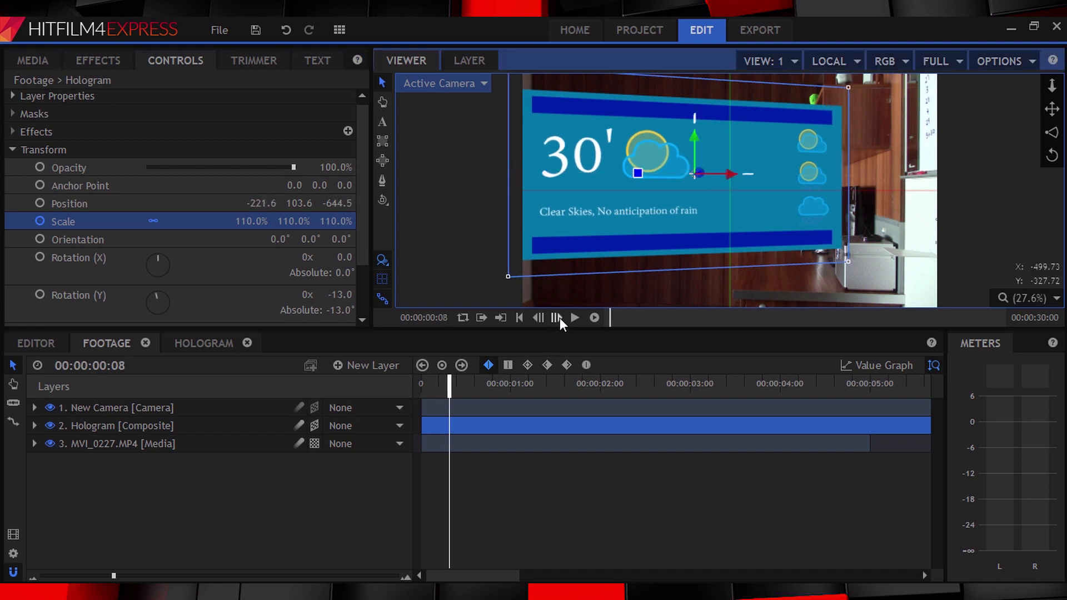
click(558, 318)
click(558, 318)
click(254, 223)
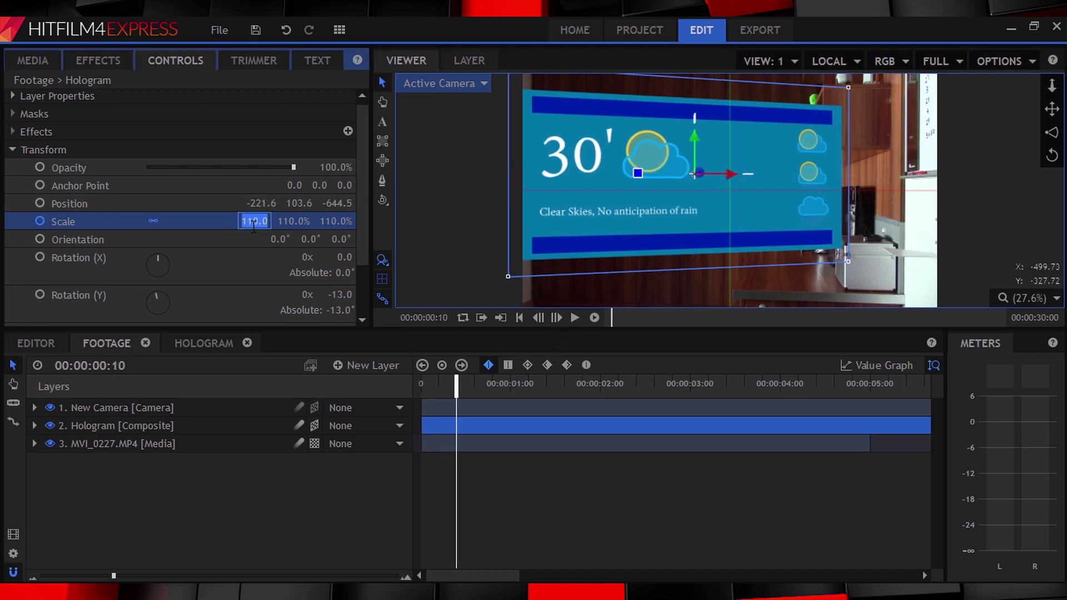
text(90)
key(Return)
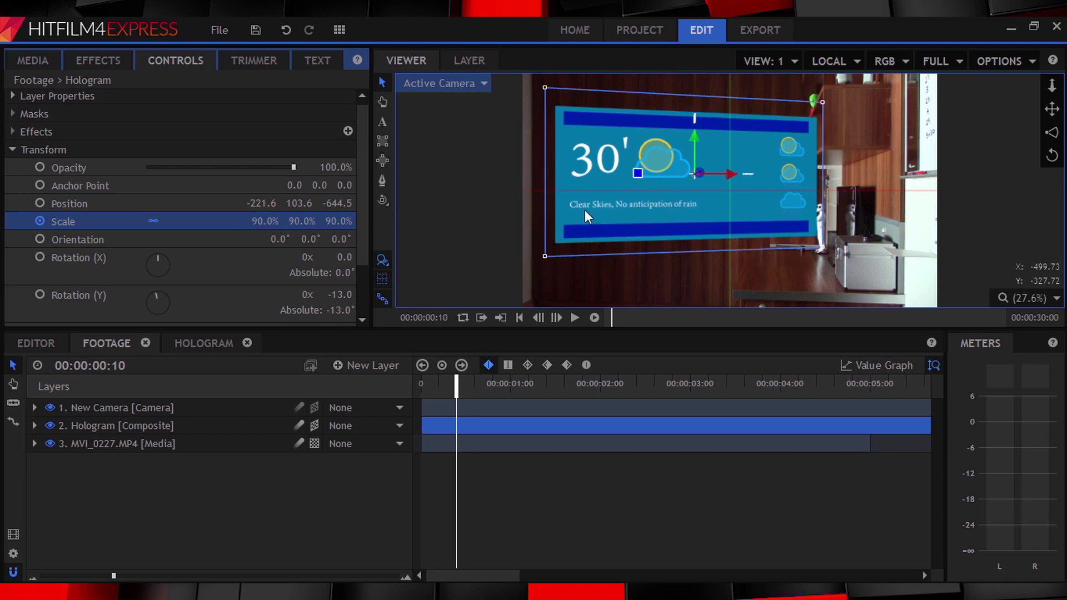
drag(730, 174, 725, 174)
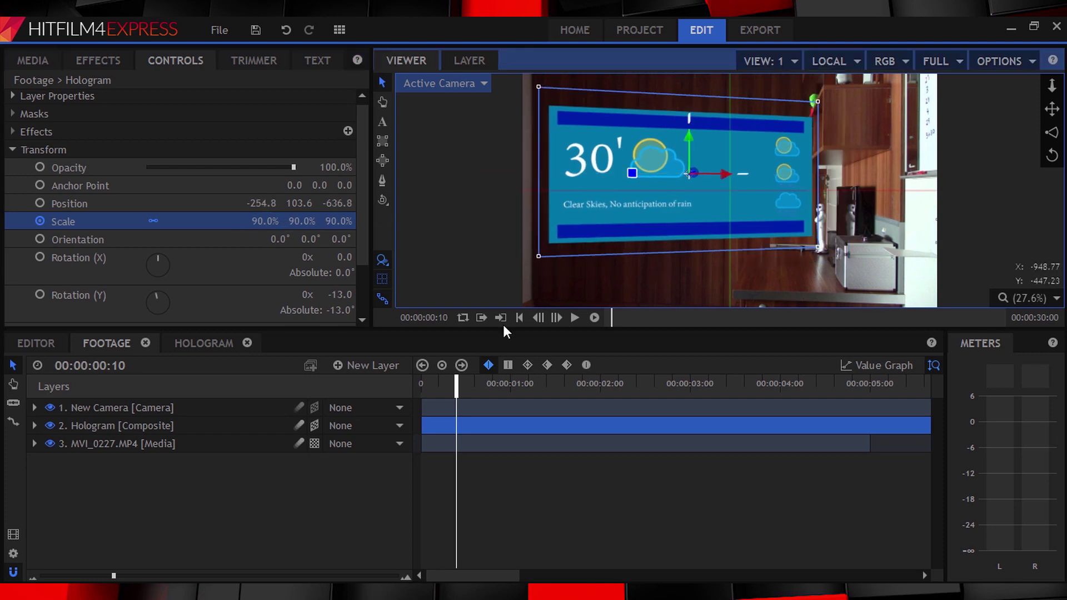
Return to the first frame and keyframe the Hologram layer's opacity at 0%
drag(431, 387, 419, 387)
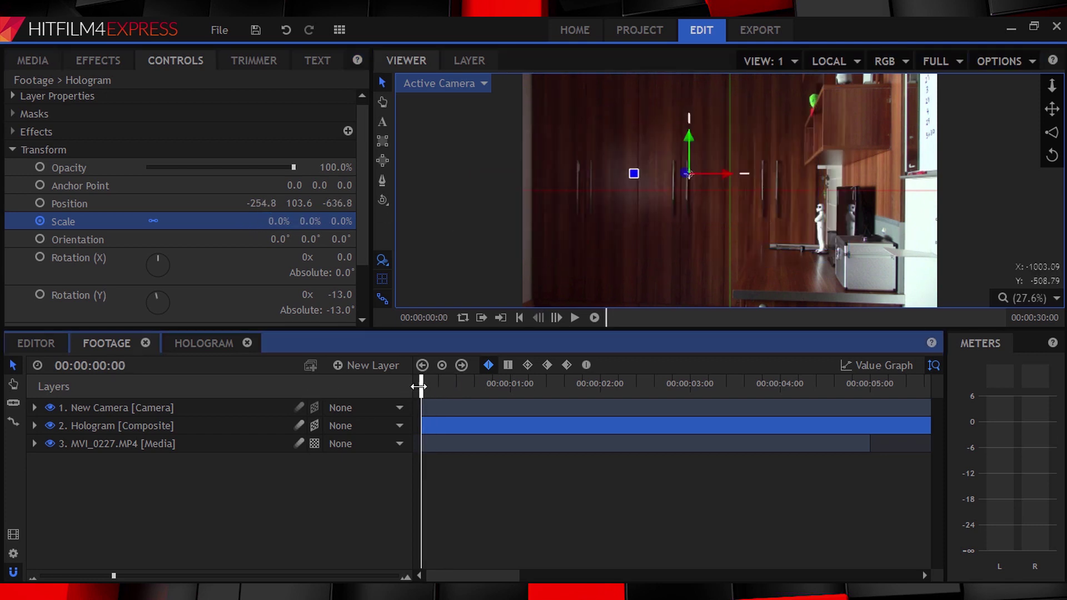
click(40, 221)
click(40, 166)
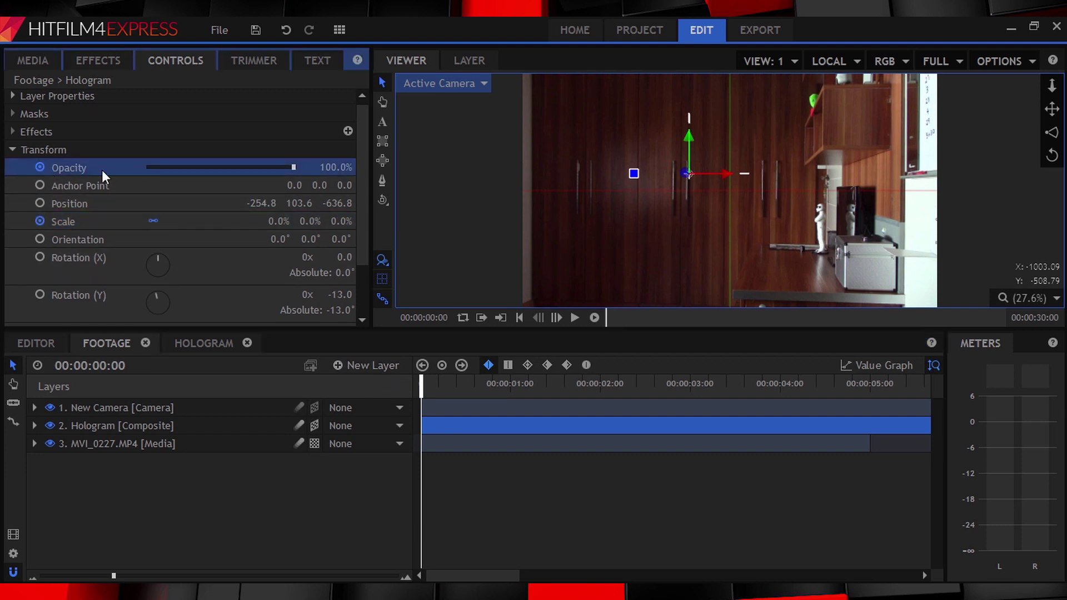
drag(165, 168, 109, 175)
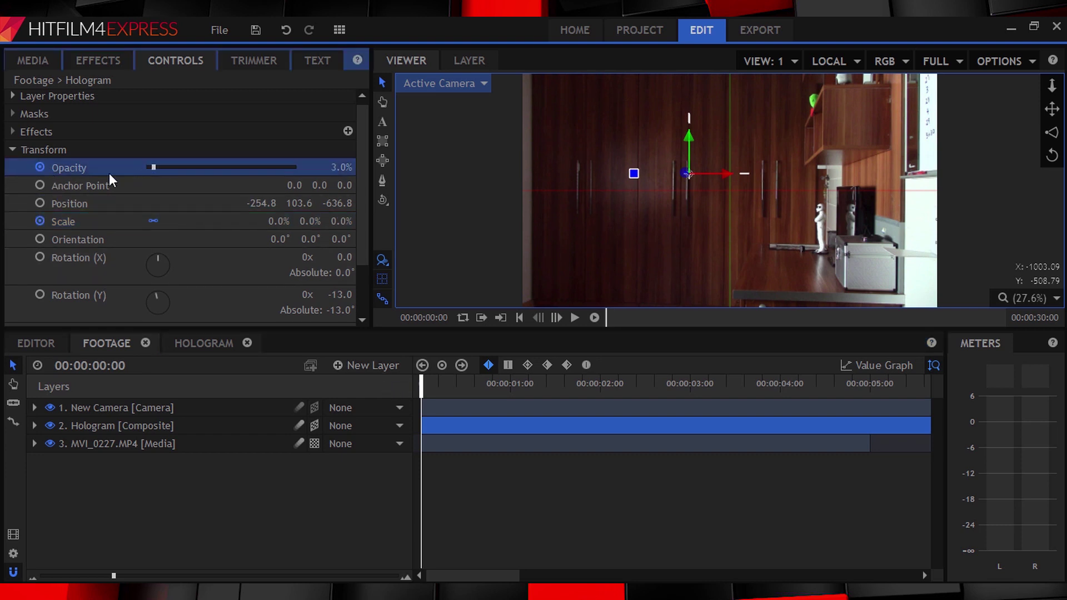
Keyframe the Hologram layer's opacity at 75% at 00:00:00:10
click(557, 318)
click(557, 317)
click(556, 317)
click(556, 317)
click(556, 318)
click(556, 318)
click(556, 317)
click(556, 317)
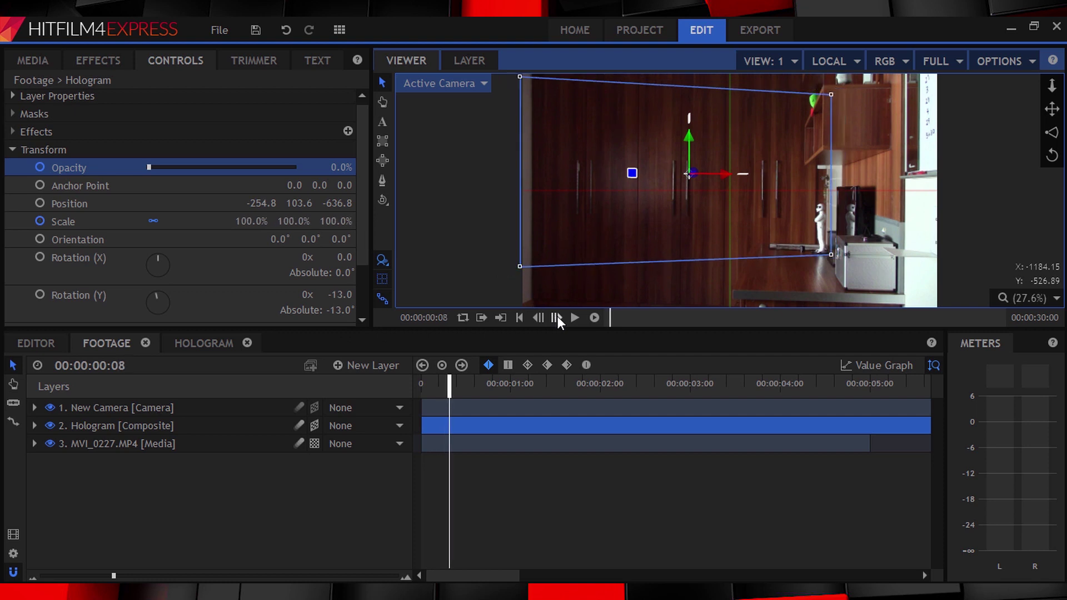
click(557, 317)
click(557, 317)
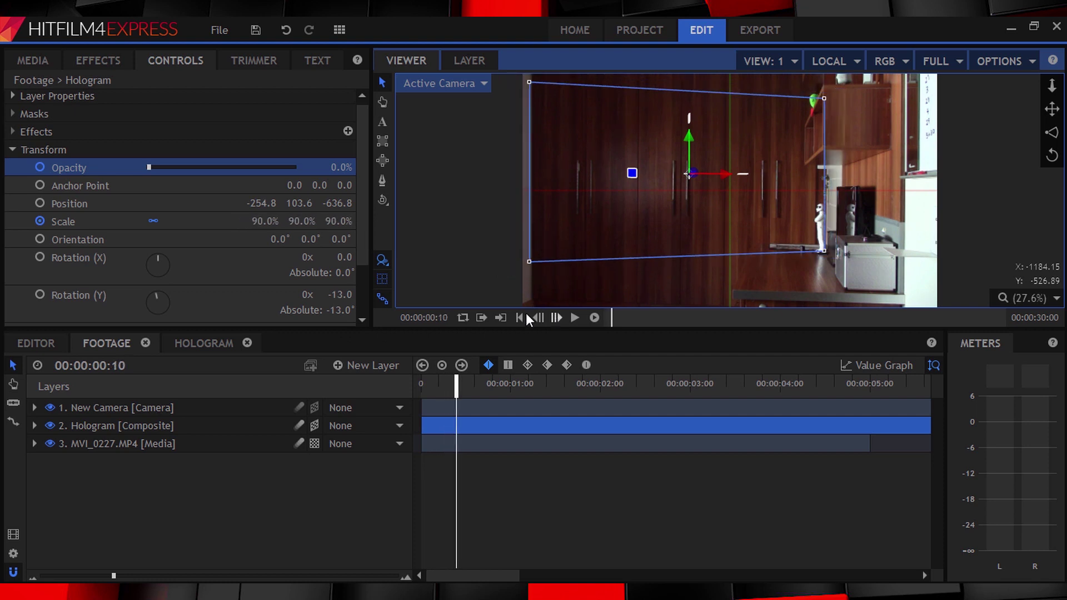
click(341, 168)
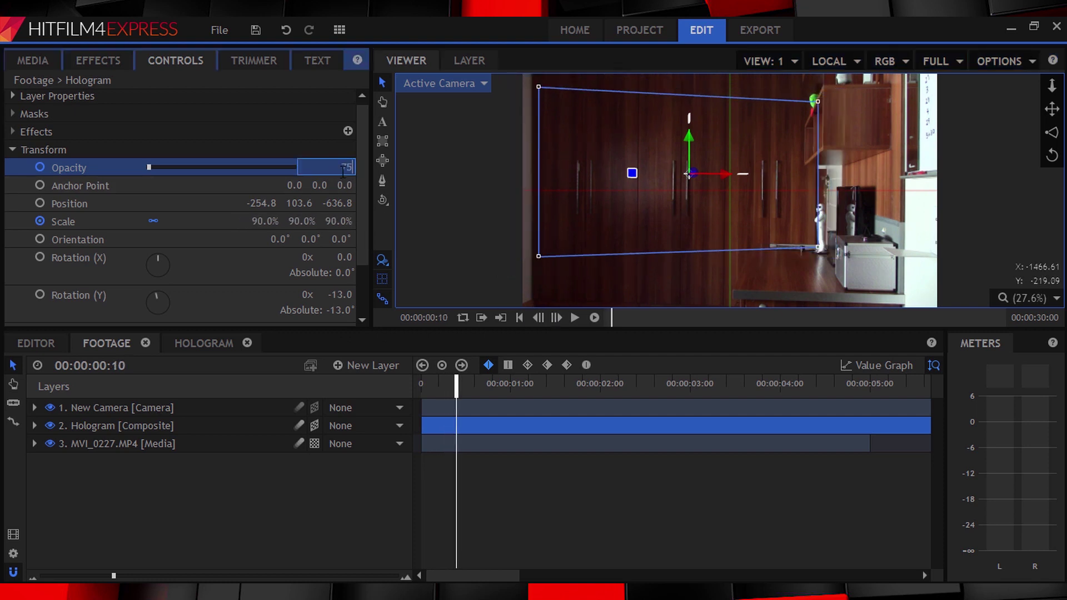
key(Return)
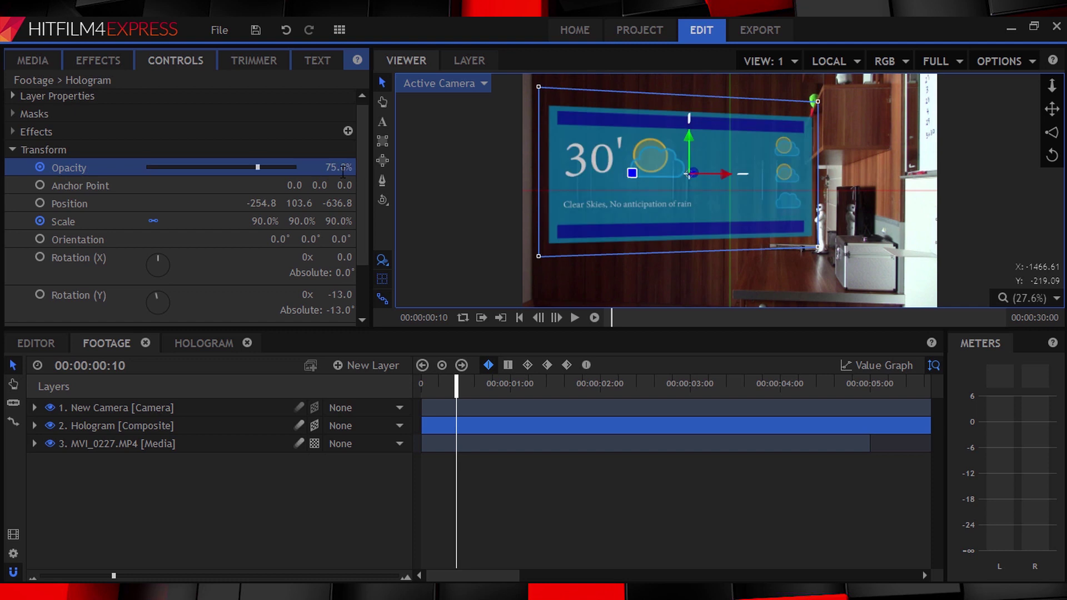
click(10, 150)
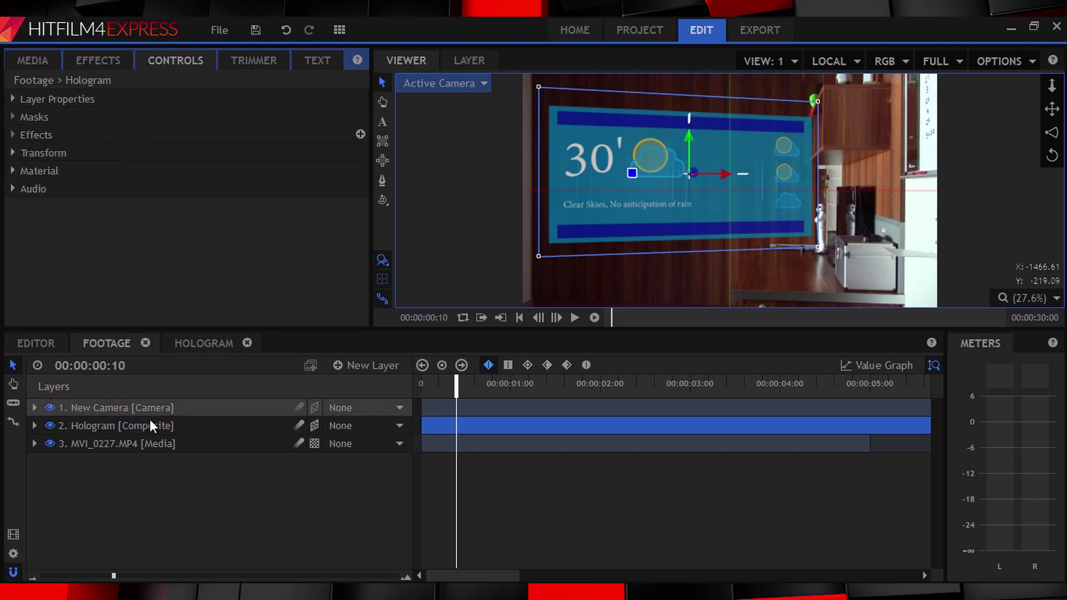
Add a new grade layer above the other layers and apply the Curves effect to it
click(348, 367)
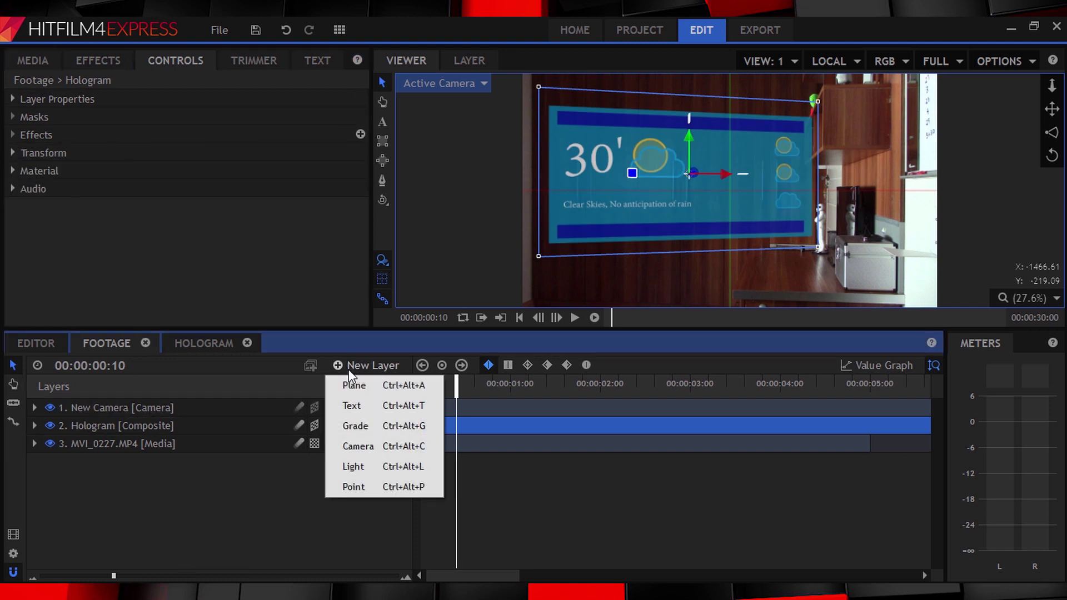
click(368, 425)
click(98, 60)
click(93, 87)
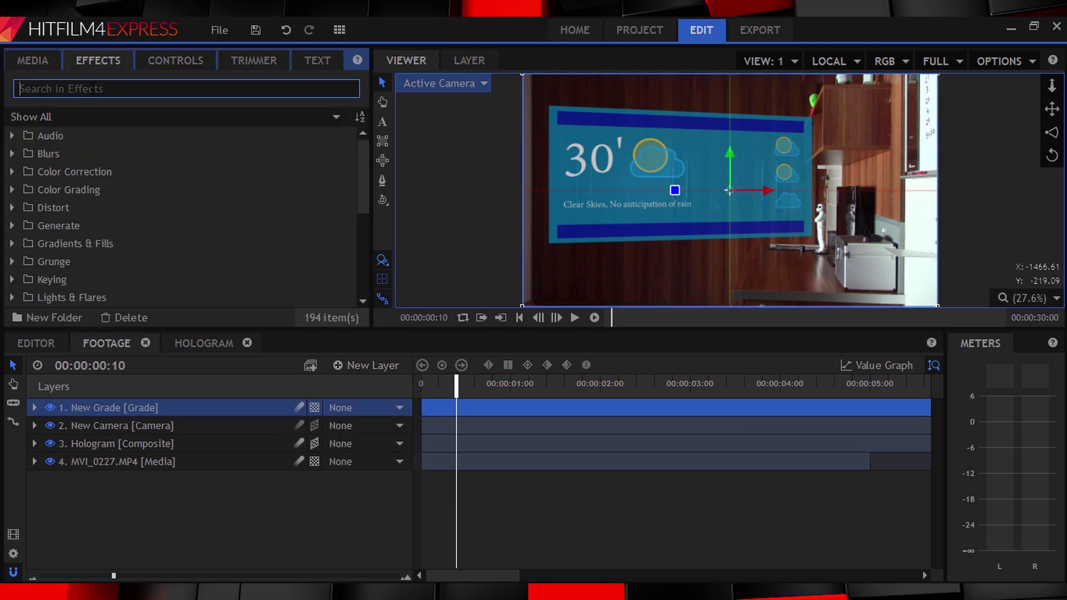
text(Curv)
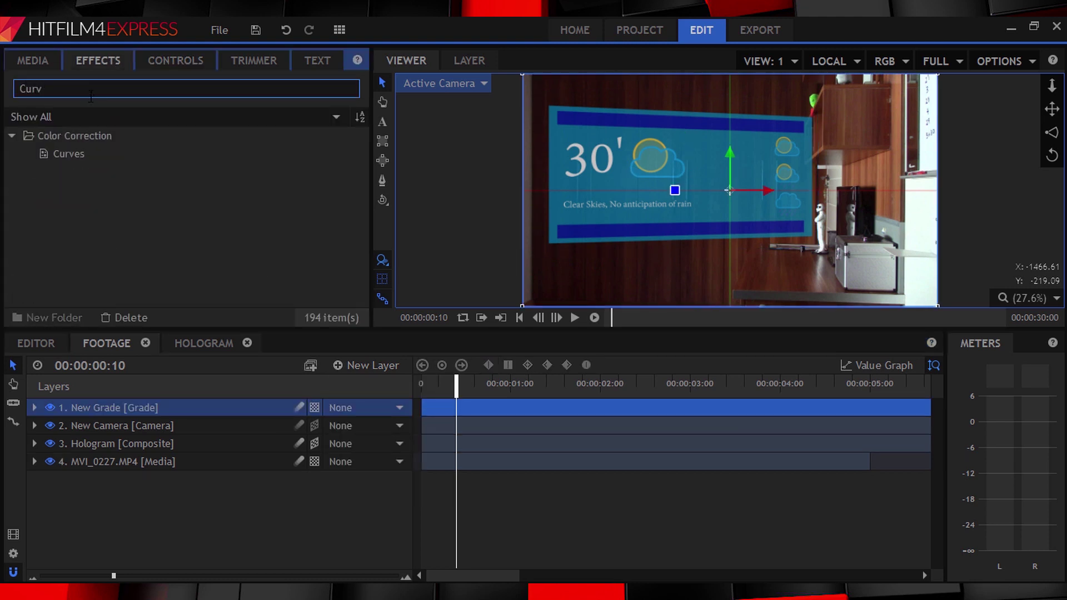
drag(62, 154, 82, 412)
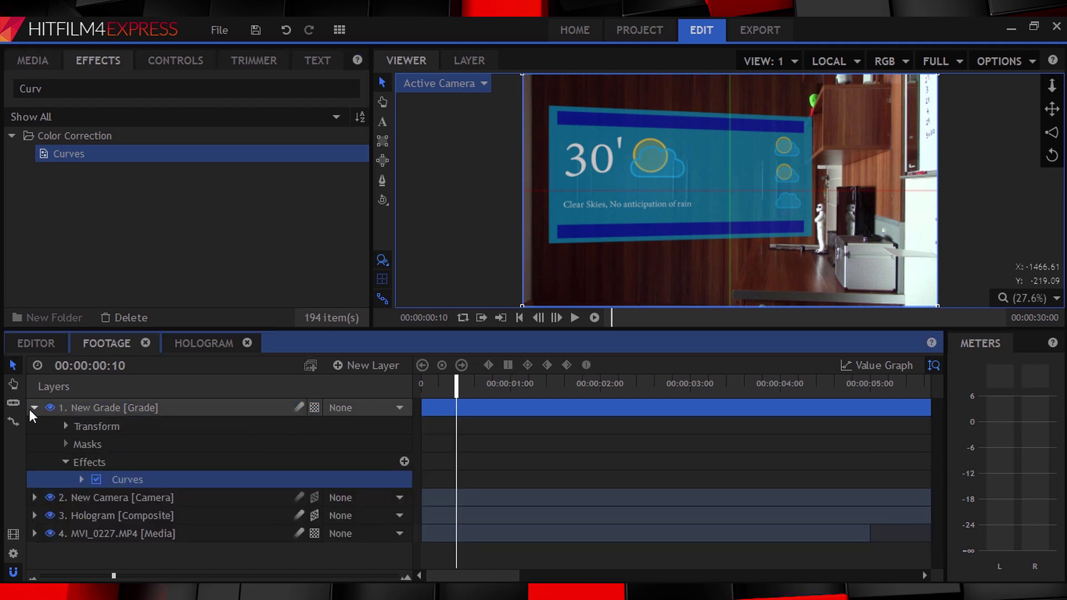
click(33, 408)
Raise the Blue channel curve on the grade layer with two points, one in the shadows and one near the midtones
click(176, 60)
click(27, 170)
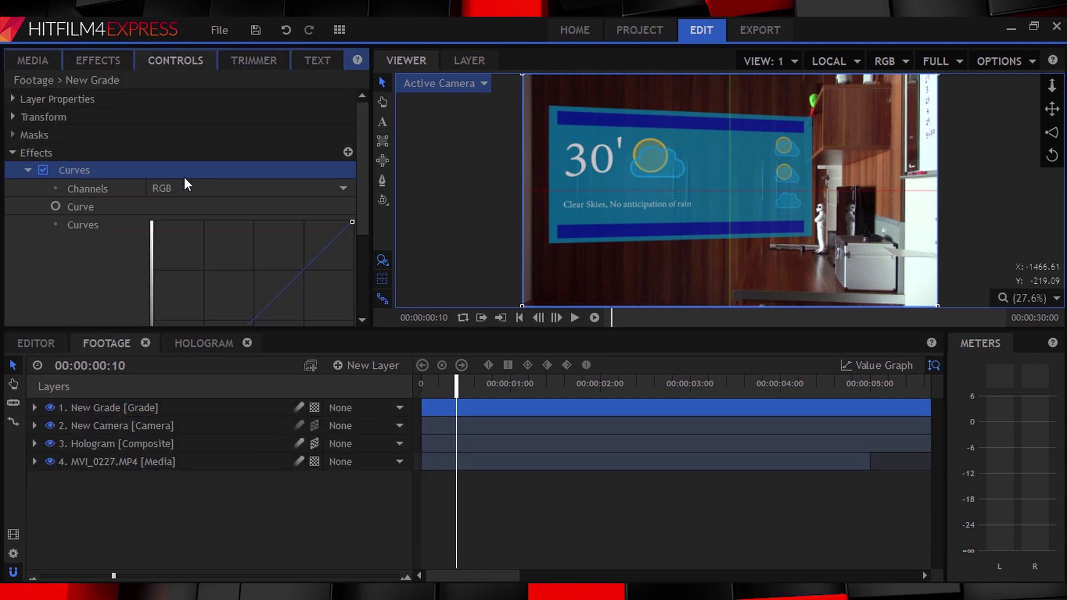
click(185, 188)
click(179, 248)
scroll(266, 206, down, 3)
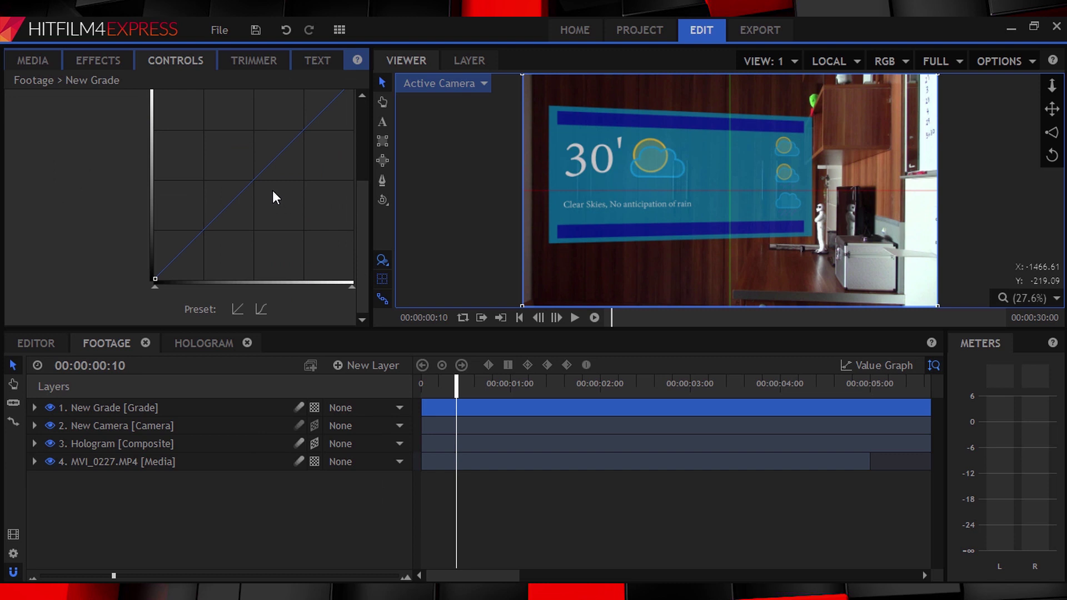
drag(255, 177, 222, 155)
drag(182, 226, 174, 221)
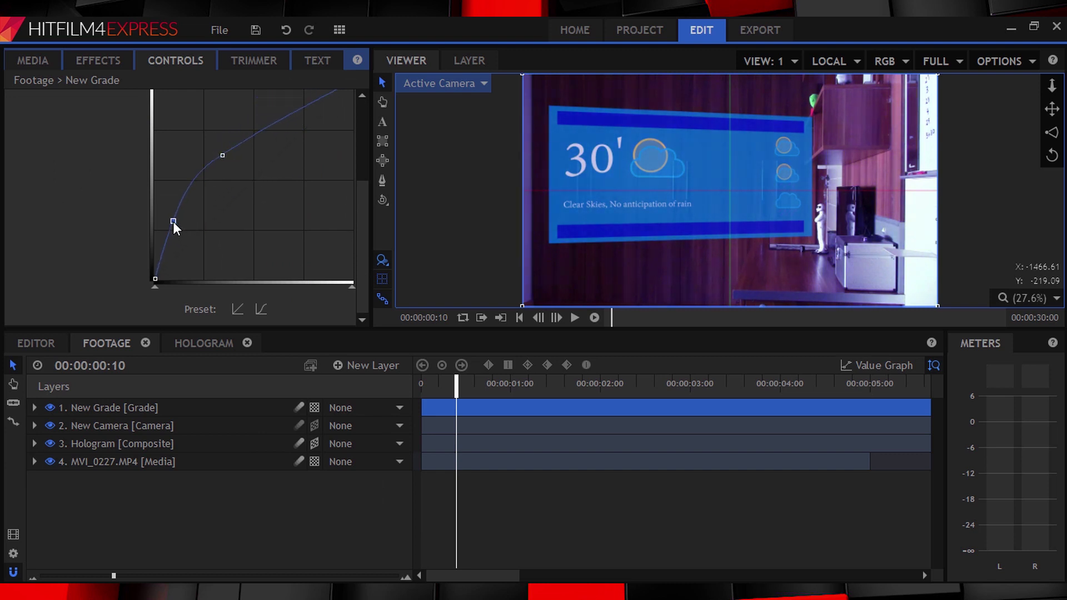
Draw a closed freehand mask on the grade layer around the shelves and desk on the right side of the footage
click(381, 178)
click(151, 400)
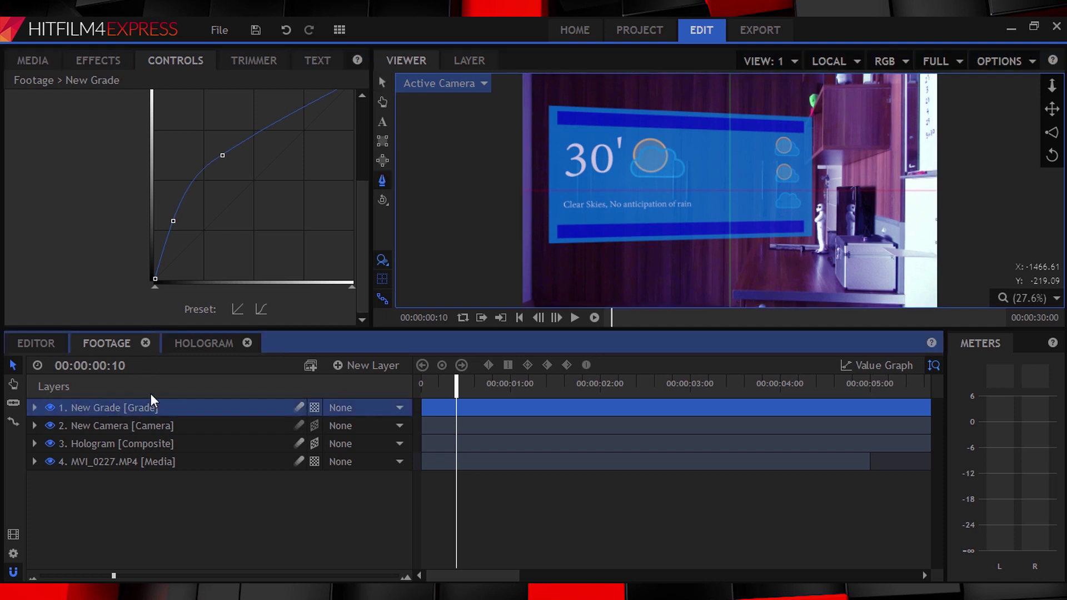
click(840, 81)
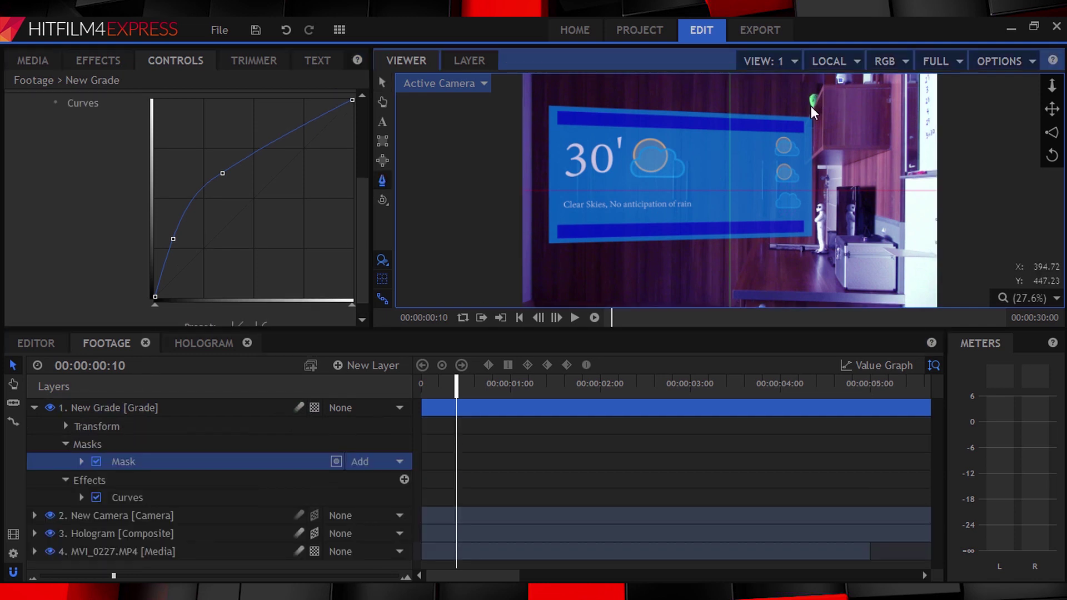
click(732, 293)
click(733, 301)
scroll(761, 266, down, 1)
click(755, 298)
click(915, 283)
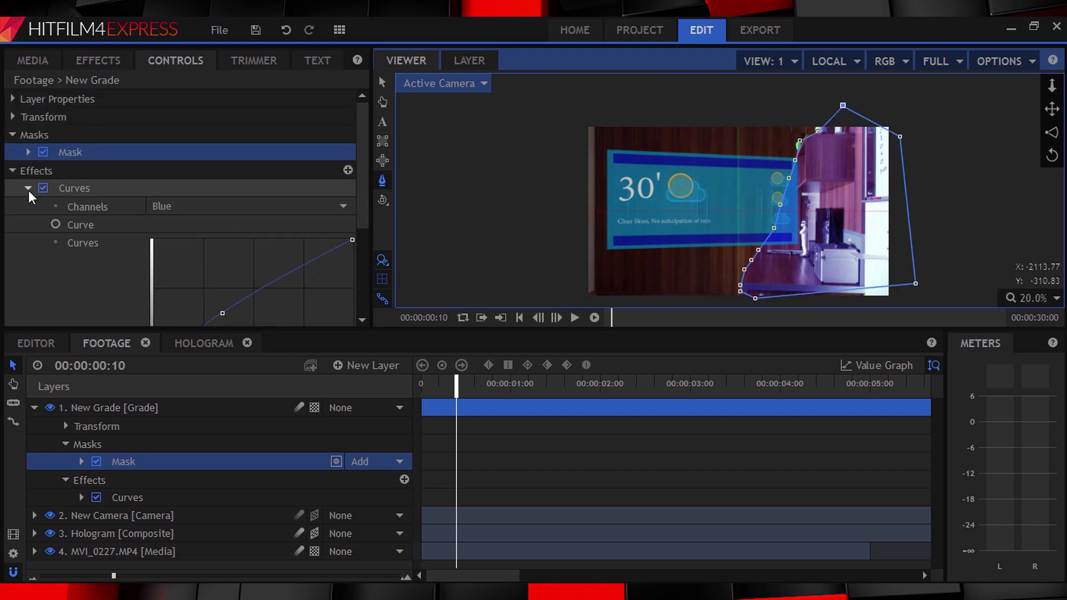
Set the grade layer mask's feather strength to 1060 px
click(27, 153)
click(43, 222)
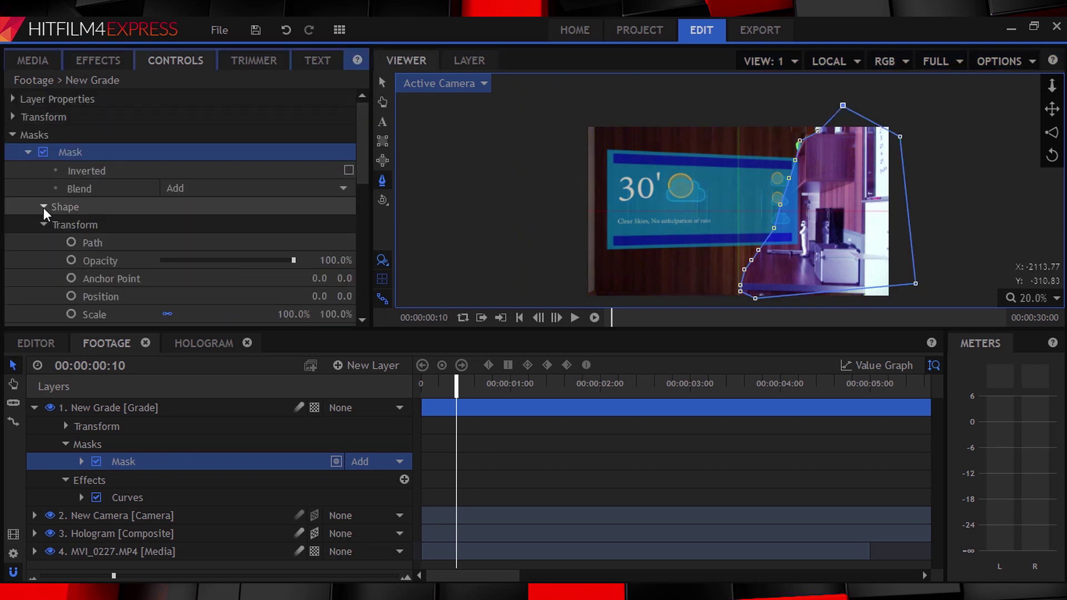
click(43, 208)
drag(221, 257, 233, 259)
click(1026, 146)
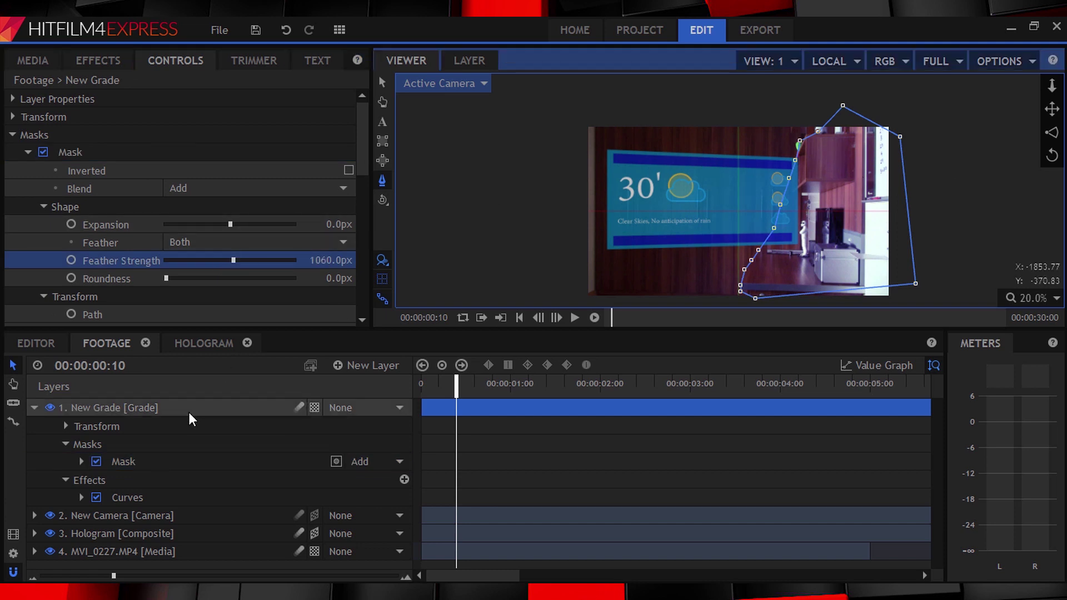
Enable opacity keyframing on the grade layer and set its opacity to 0% at the first frame
click(145, 412)
click(12, 135)
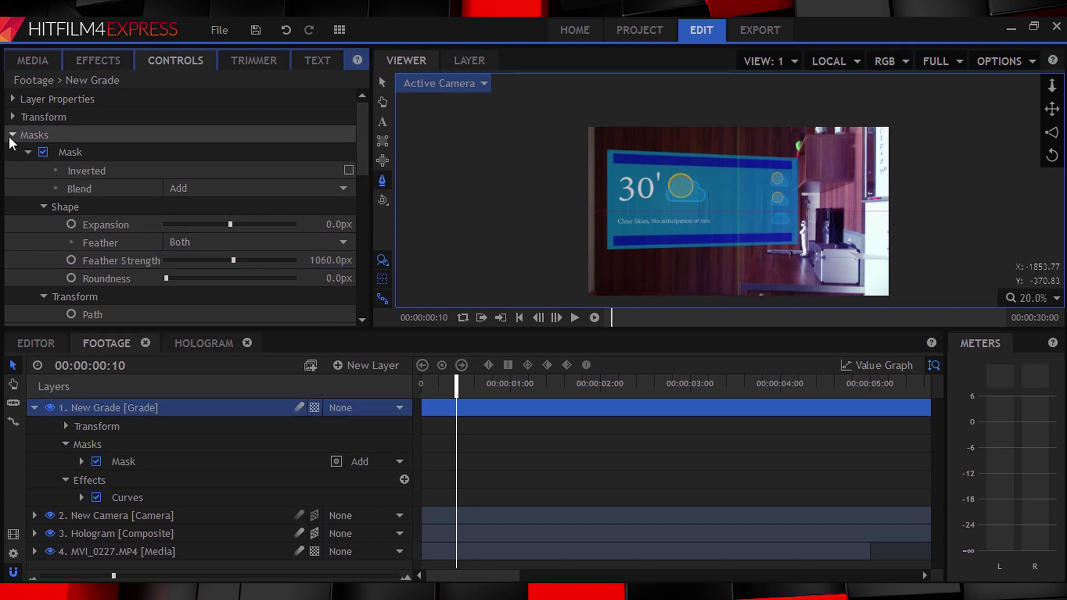
click(13, 117)
drag(456, 385, 192, 381)
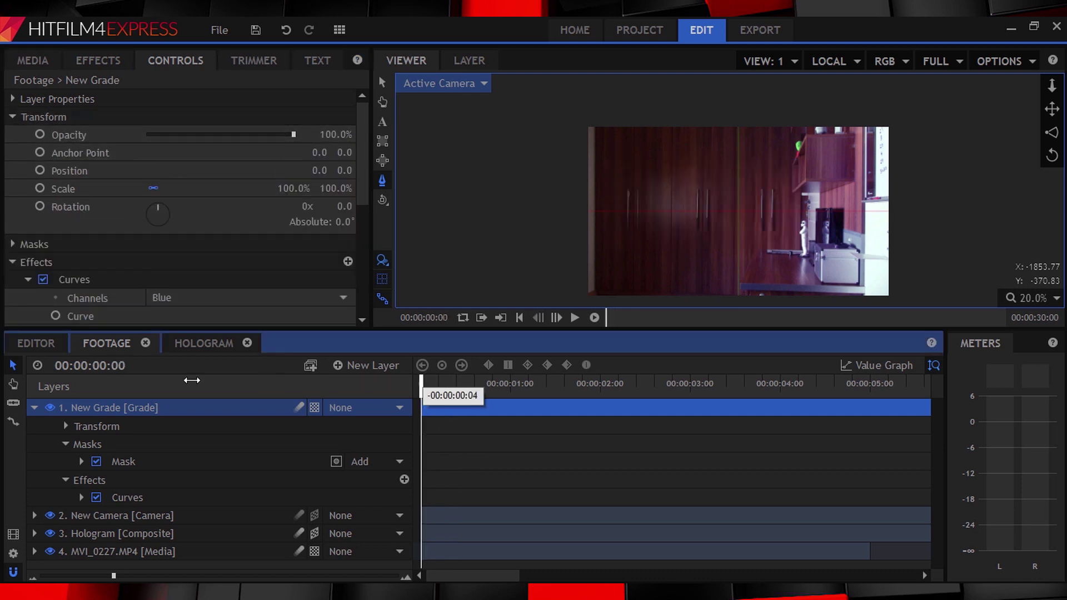
click(39, 134)
drag(293, 135, 148, 135)
Keyframe the grade layer's opacity at 50% at 00:00:00:09
double_click(557, 318)
triple_click(557, 318)
double_click(557, 318)
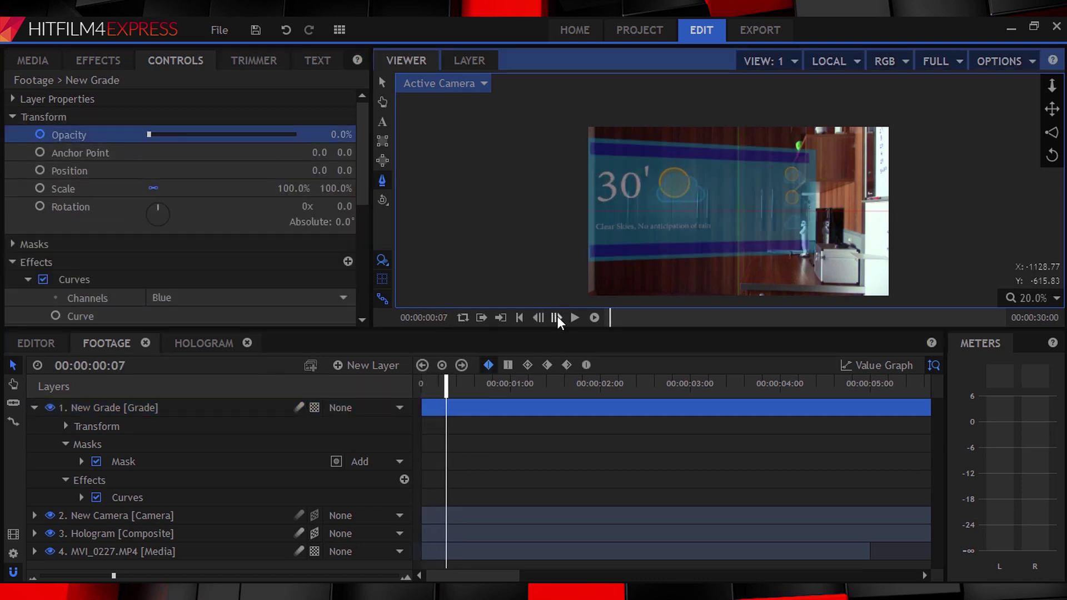
double_click(557, 318)
click(342, 135)
text(50)
key(Return)
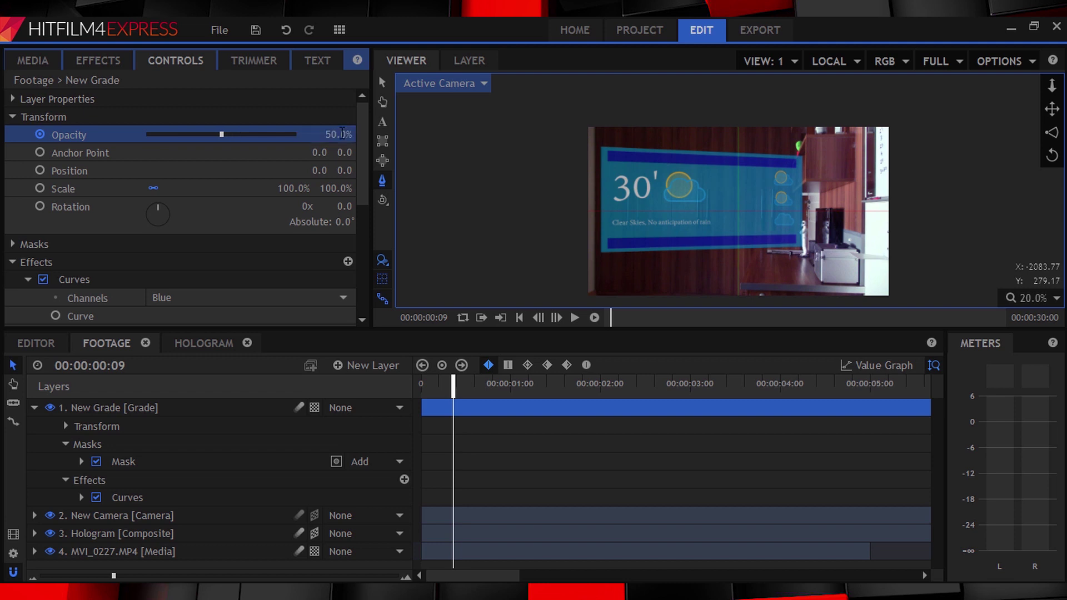
click(34, 408)
click(13, 117)
Move the playhead to 00:00:00:19 and apply the Glow effect to the Hologram layer
click(490, 382)
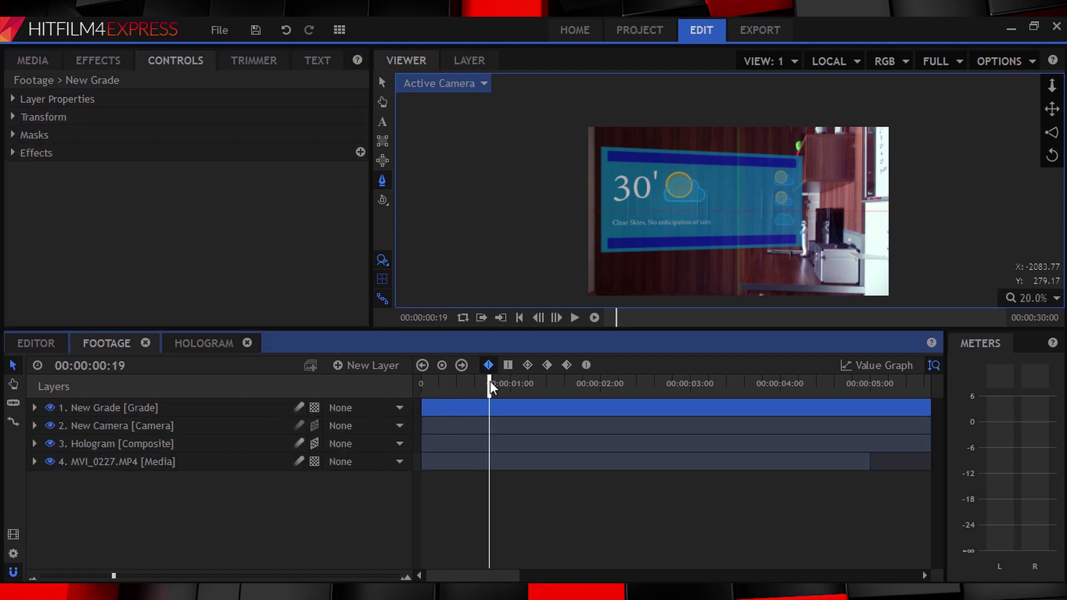
scroll(709, 198, up, 1)
click(98, 60)
click(96, 83)
text(Curv)
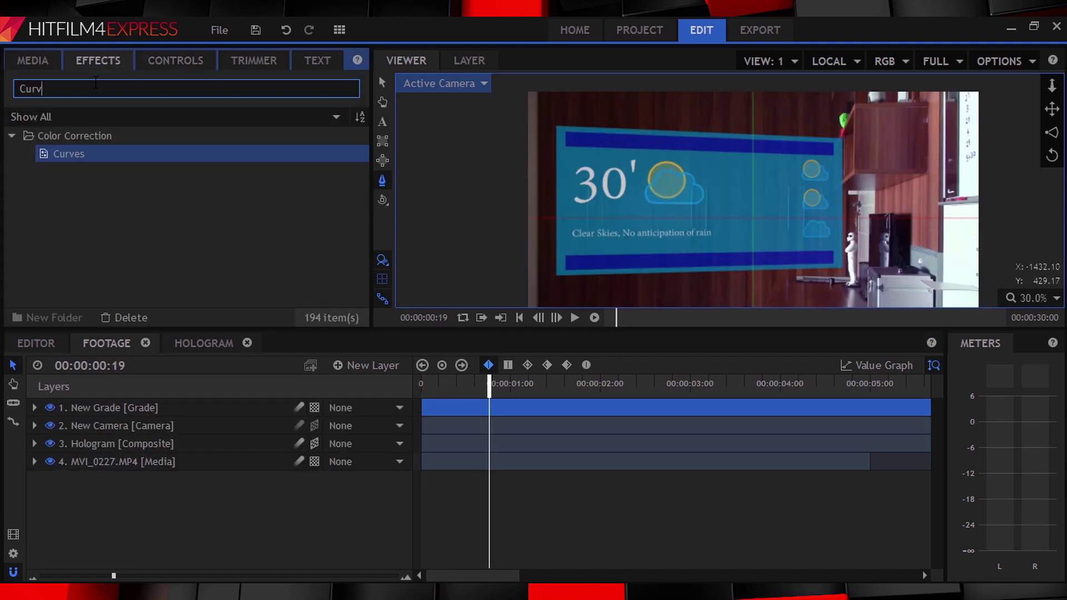
text(glow)
drag(65, 189, 92, 442)
Set the Hologram layer's Glow to radius 189.4 px, intensity 0.5 and threshold 47%
click(175, 61)
click(175, 152)
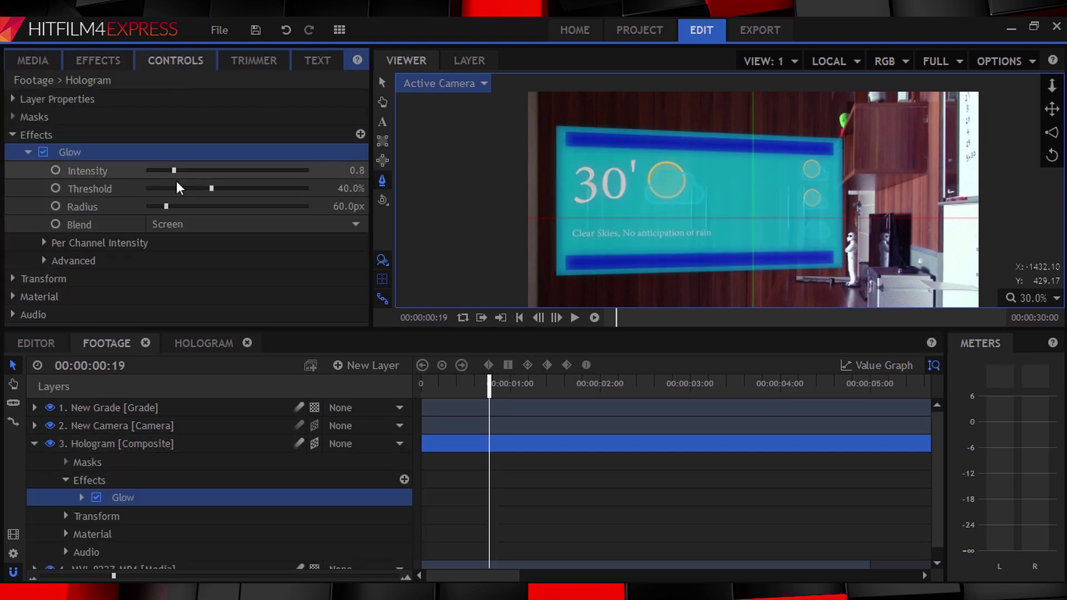
click(208, 206)
drag(174, 171, 222, 189)
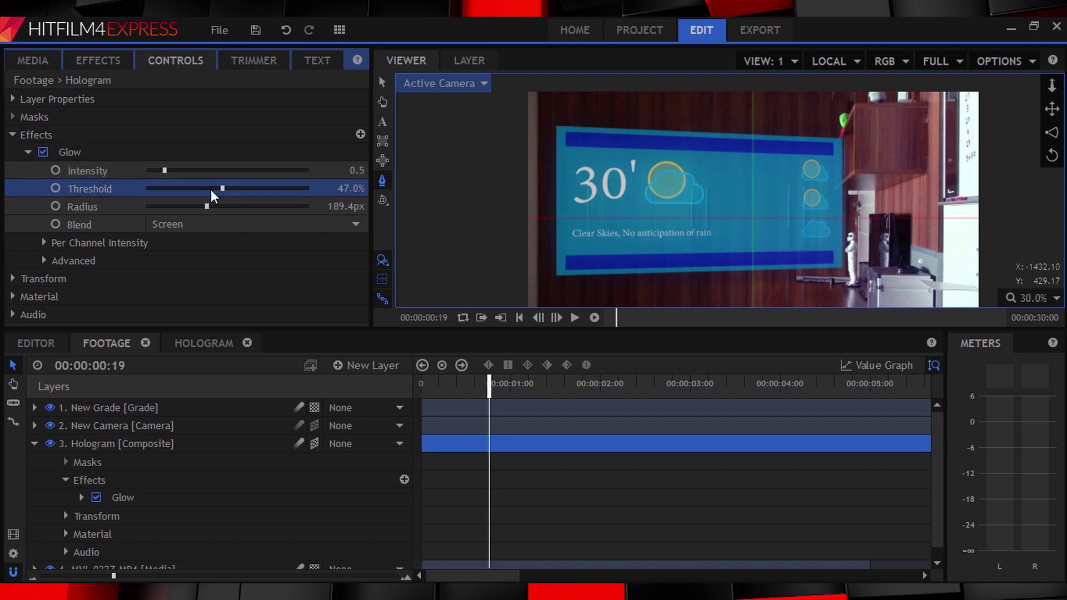